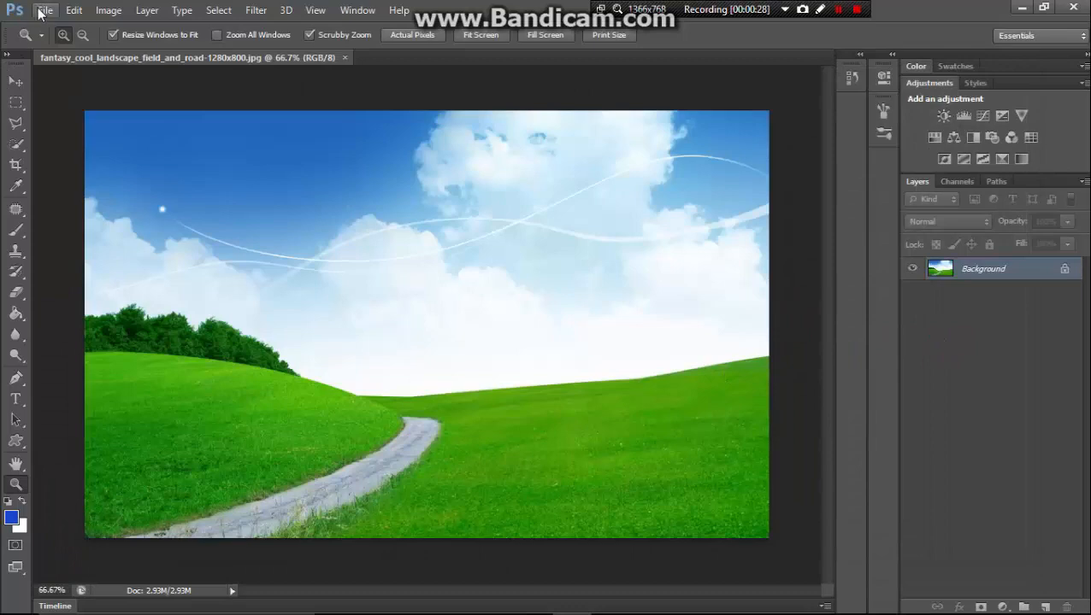
Open the winding road picture 14235750-Road-Stock-Photo-road-logo-winding.jpg from the image 5 folder.
{"action": "left_click", "coordinate": [40, 12]}
{"action": "left_click", "coordinate": [61, 37]}
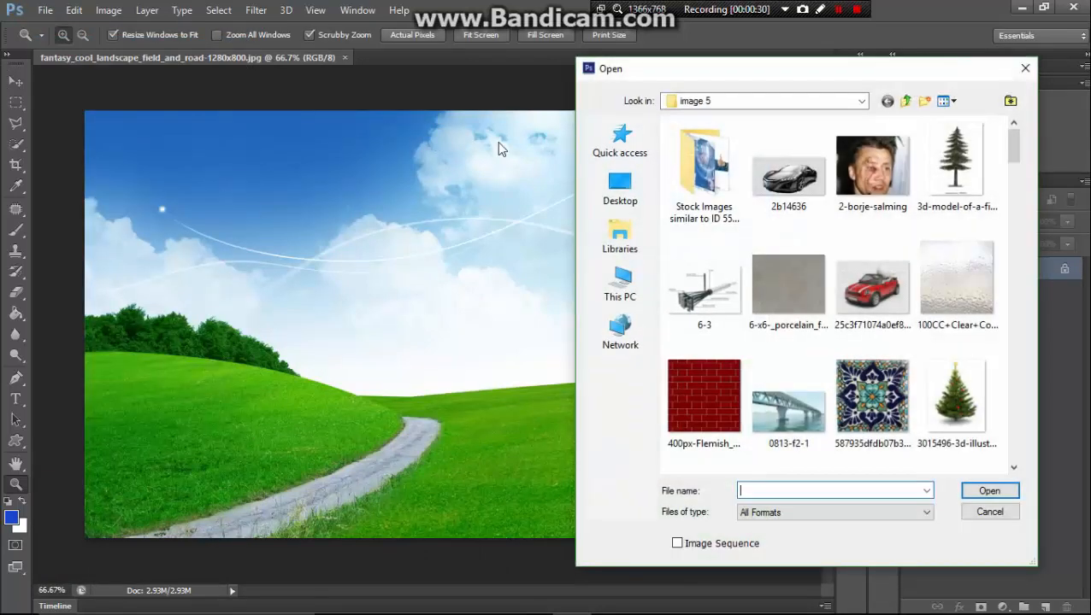
{"action": "scroll", "coordinate": [823, 154], "scroll_direction": "down", "scroll_amount": 5}
{"action": "scroll", "coordinate": [825, 166], "scroll_direction": "up", "scroll_amount": 2}
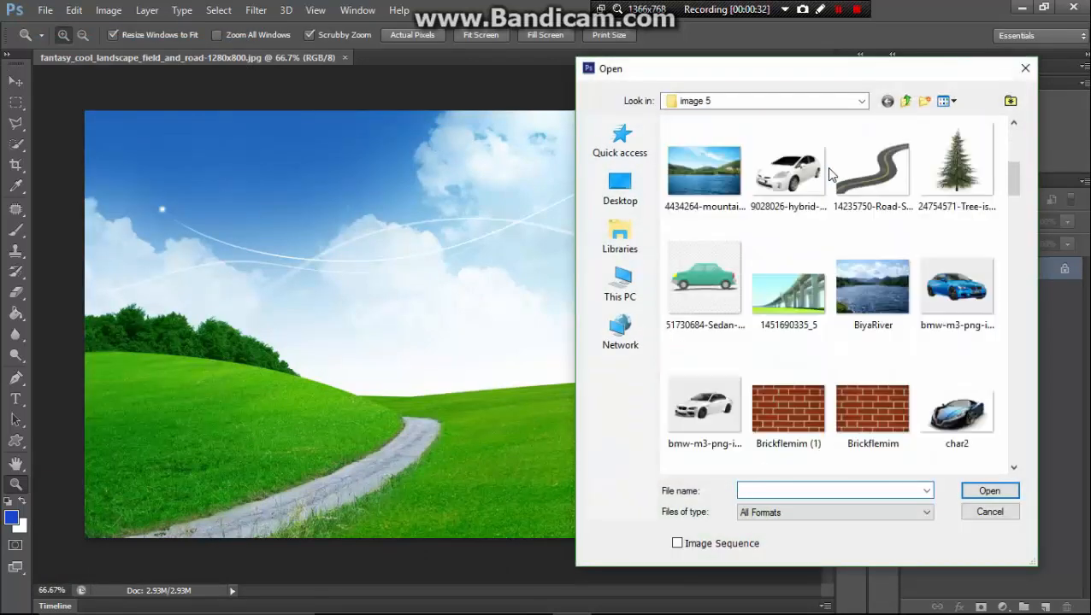
{"action": "double_click", "coordinate": [873, 186]}
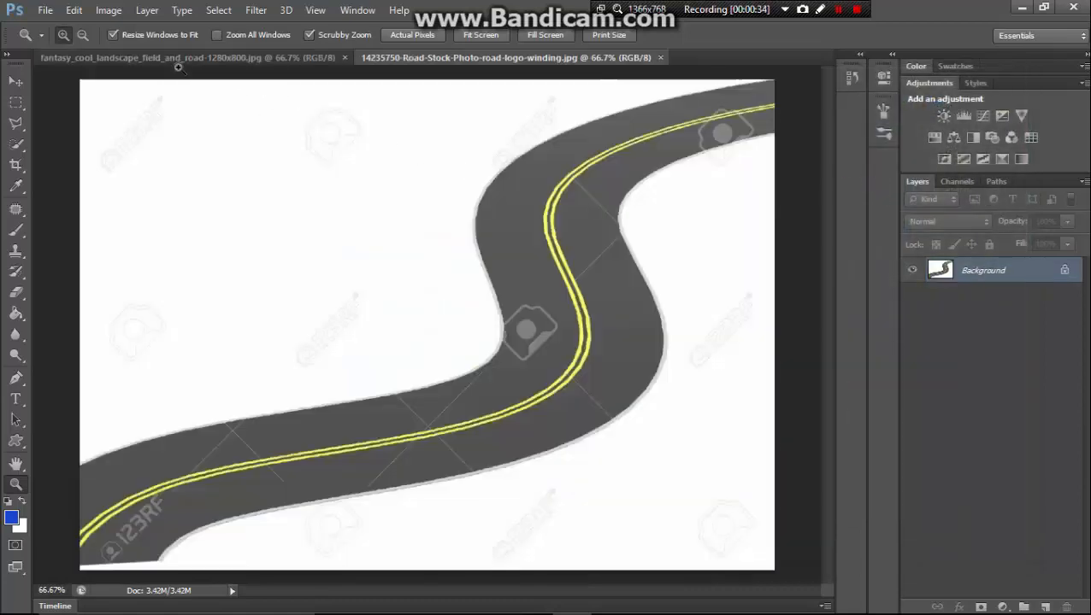
Open the building render ETAB 3D2.PNG from the ETAB PICTURE folder on drive E:.
{"action": "left_click", "coordinate": [45, 12]}
{"action": "left_click", "coordinate": [47, 39]}
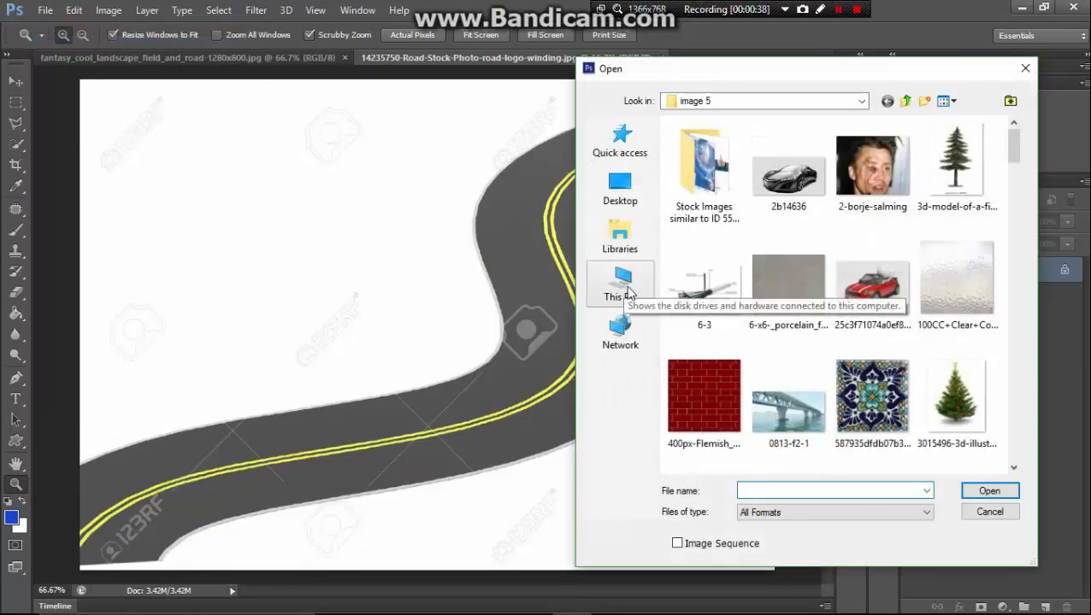
{"action": "left_click", "coordinate": [624, 292]}
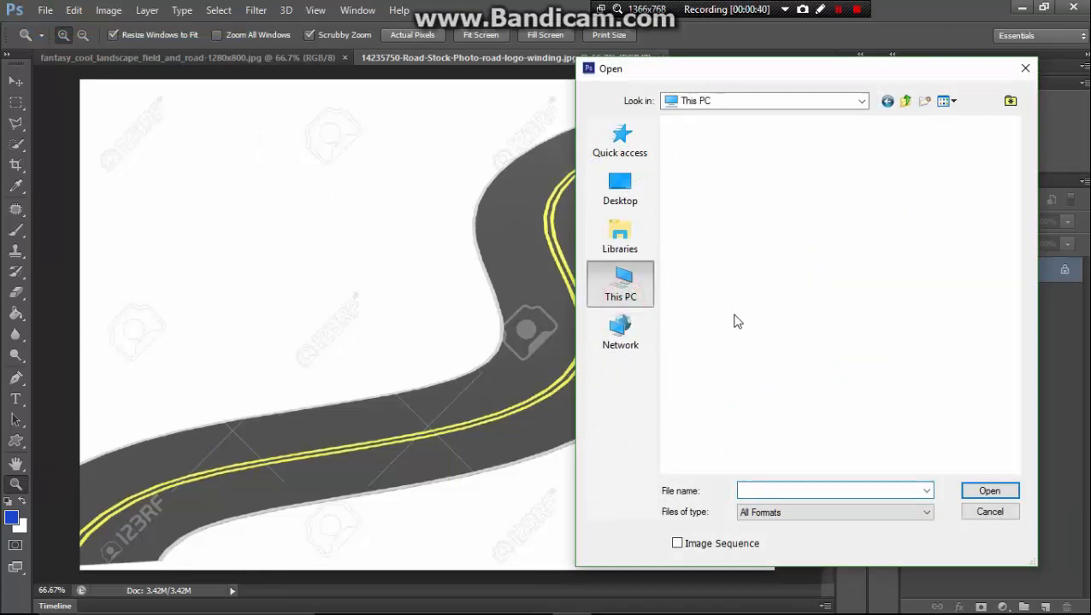
{"action": "scroll", "coordinate": [773, 336], "scroll_direction": "down", "scroll_amount": 3}
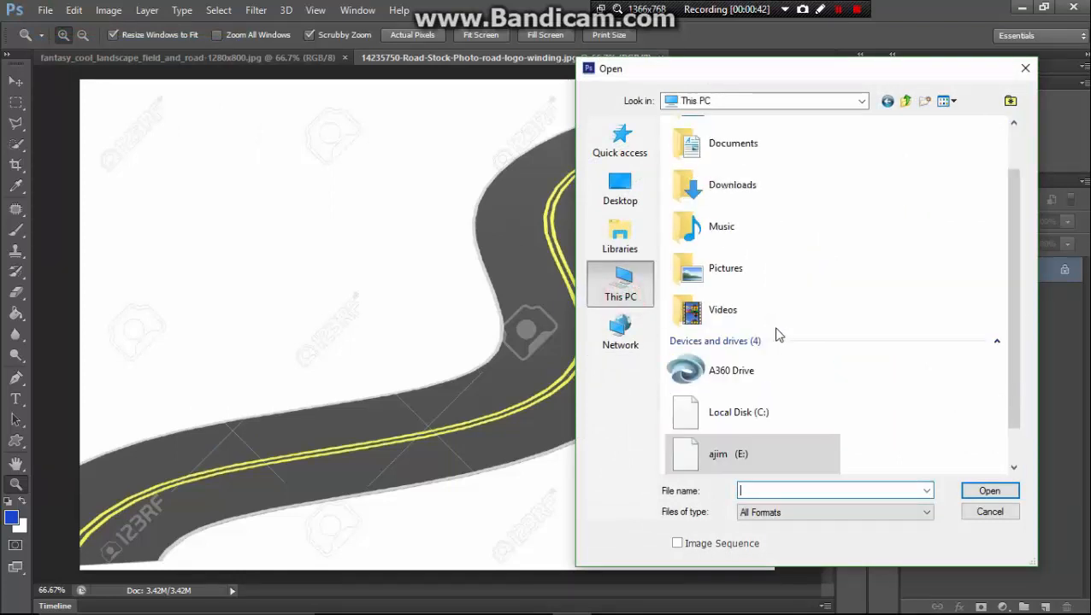
{"action": "double_click", "coordinate": [769, 398]}
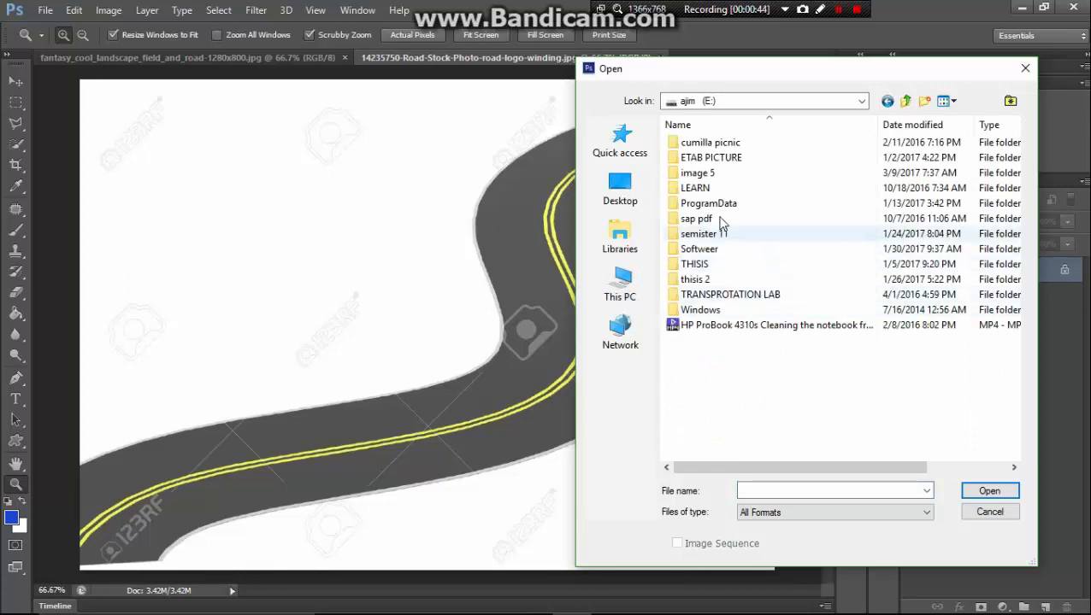
{"action": "double_click", "coordinate": [711, 157]}
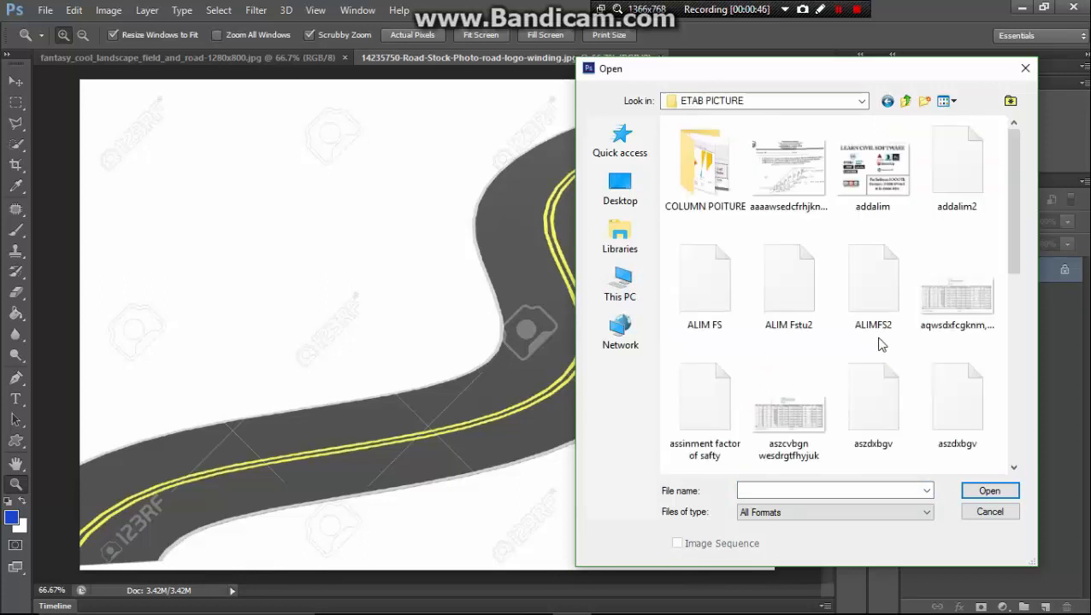
{"action": "scroll", "coordinate": [881, 342], "scroll_direction": "down", "scroll_amount": 5}
{"action": "scroll", "coordinate": [880, 342], "scroll_direction": "down", "scroll_amount": 2}
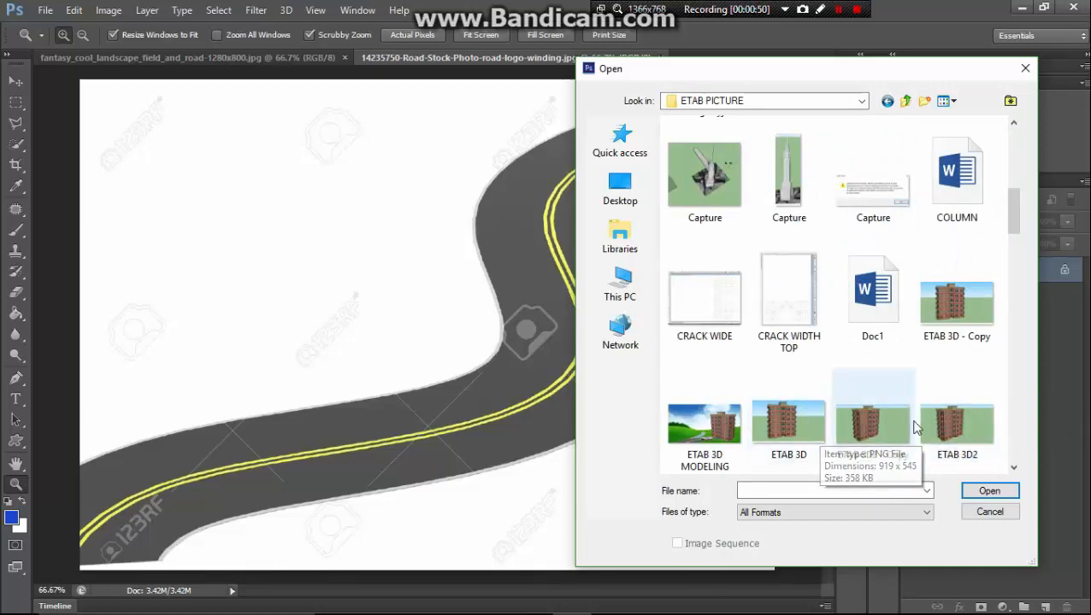
{"action": "double_click", "coordinate": [930, 427]}
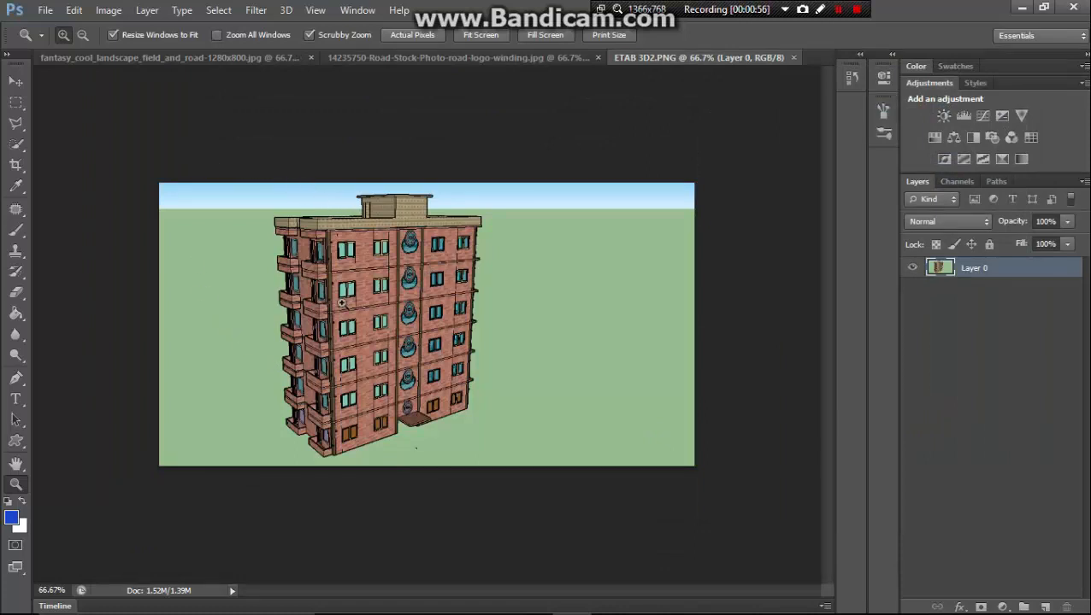
{"action": "left_click", "coordinate": [249, 56]}
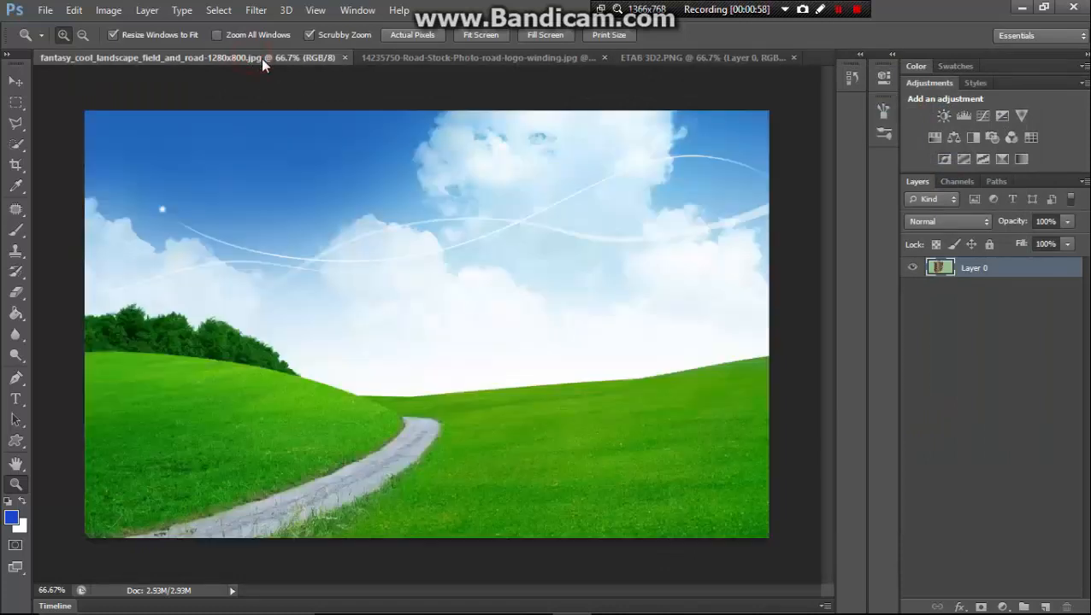
{"action": "left_click", "coordinate": [676, 58]}
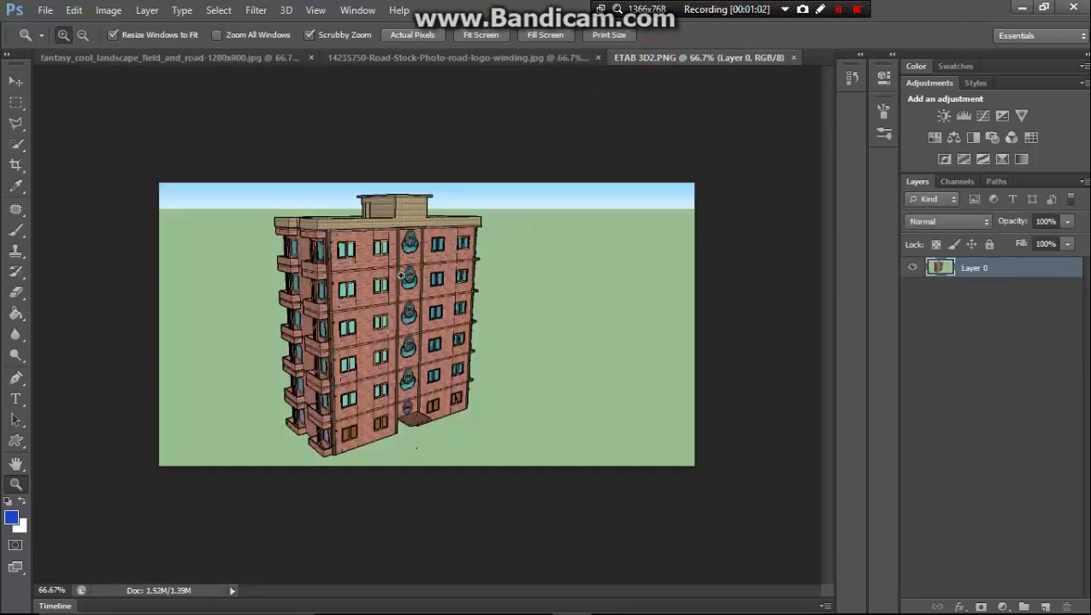
{"action": "left_click", "coordinate": [243, 58]}
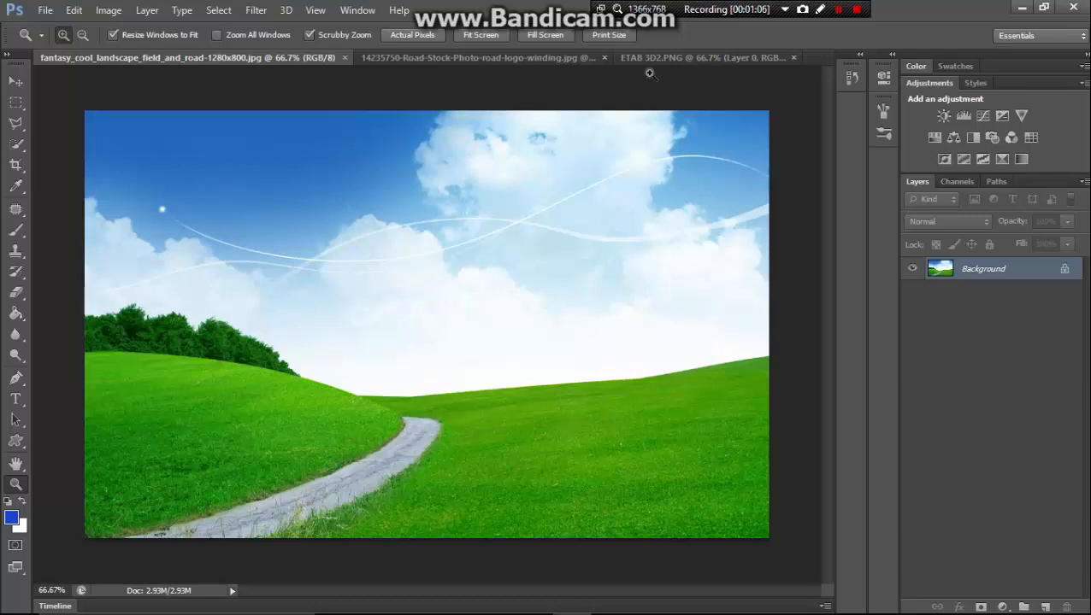
{"action": "left_click", "coordinate": [680, 57]}
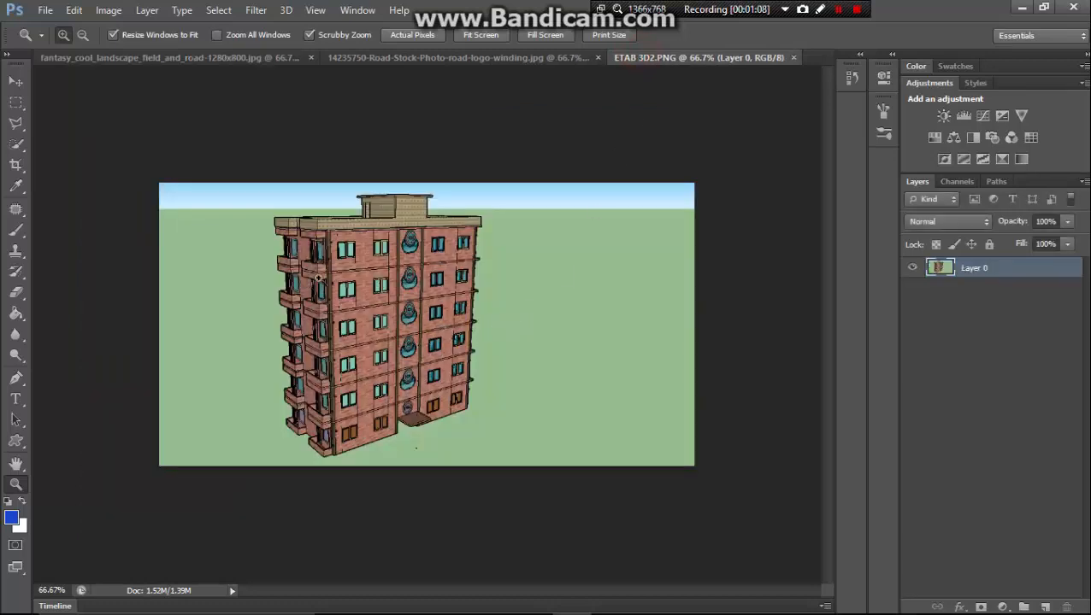
Convert Layer 0 of the ETAB 3D2.PNG building image to a smart object.
{"action": "left_click_drag", "start_coordinate": [580, 334], "coordinate": [545, 363]}
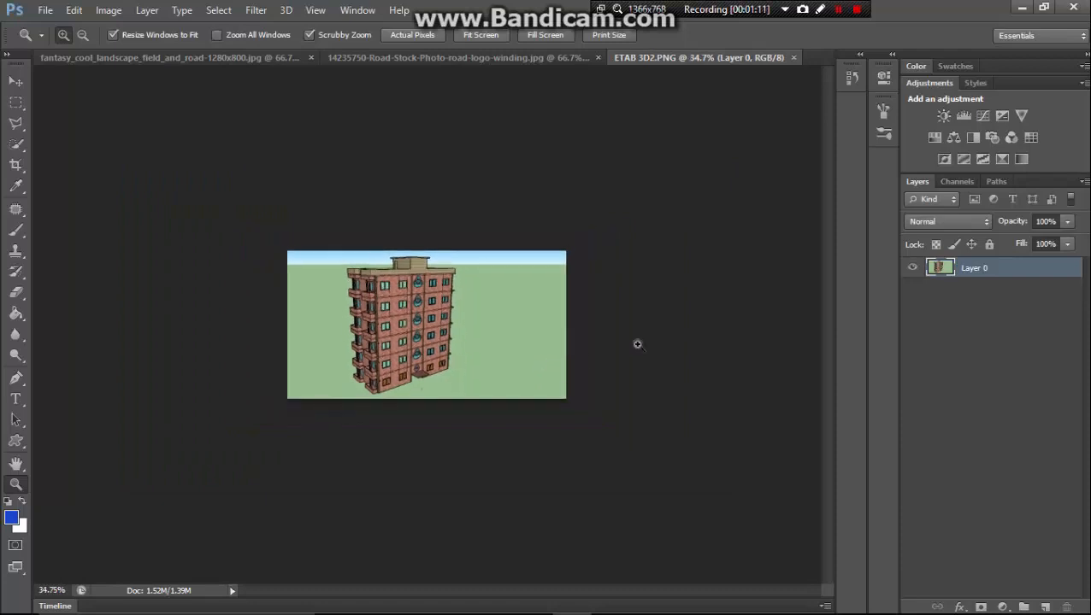
{"action": "right_click", "coordinate": [980, 267]}
{"action": "left_click", "coordinate": [735, 200]}
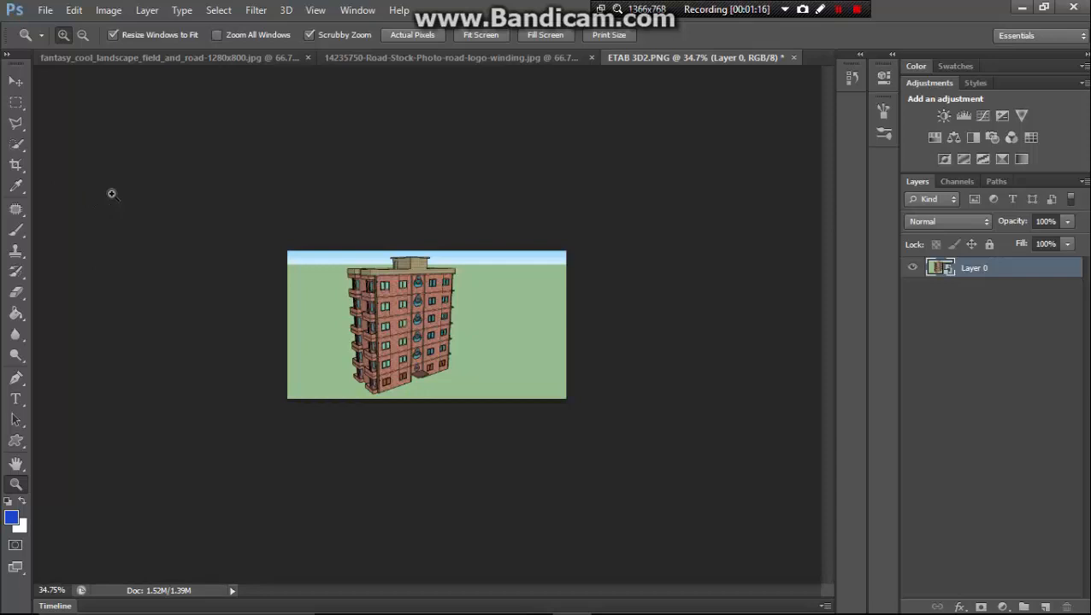
Mirror the building layer horizontally with Free Transform at -100% width, keeping it fitted to the canvas, and apply the transform.
{"action": "key", "text": "ctrl+t"}
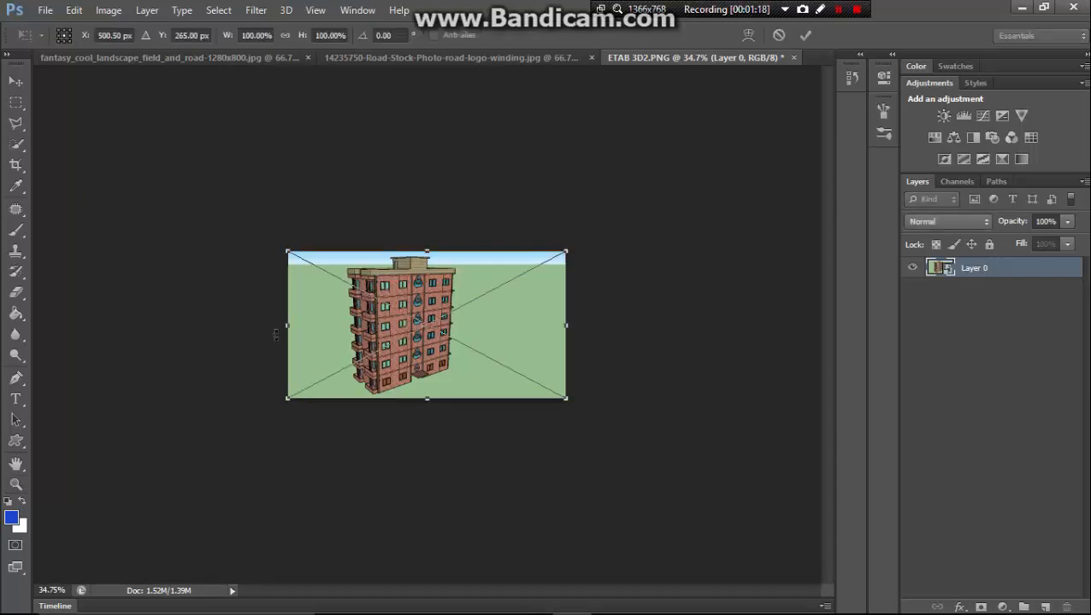
{"action": "mouse_move", "coordinate": [287, 325]}
{"action": "left_mouse_down"}
{"action": "mouse_move", "coordinate": [629, 337]}
{"action": "mouse_move", "coordinate": [555, 346]}
{"action": "mouse_move", "coordinate": [287, 331]}
{"action": "left_mouse_up"}
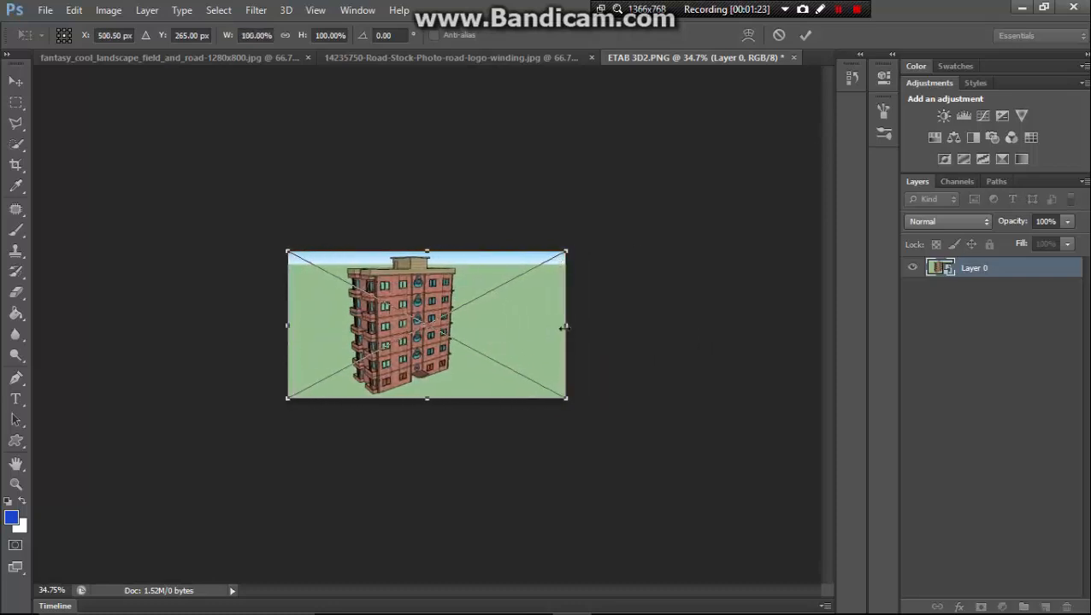
{"action": "mouse_move", "coordinate": [564, 327]}
{"action": "left_mouse_down"}
{"action": "mouse_move", "coordinate": [203, 335]}
{"action": "mouse_move", "coordinate": [345, 319]}
{"action": "mouse_move", "coordinate": [560, 329]}
{"action": "left_mouse_up"}
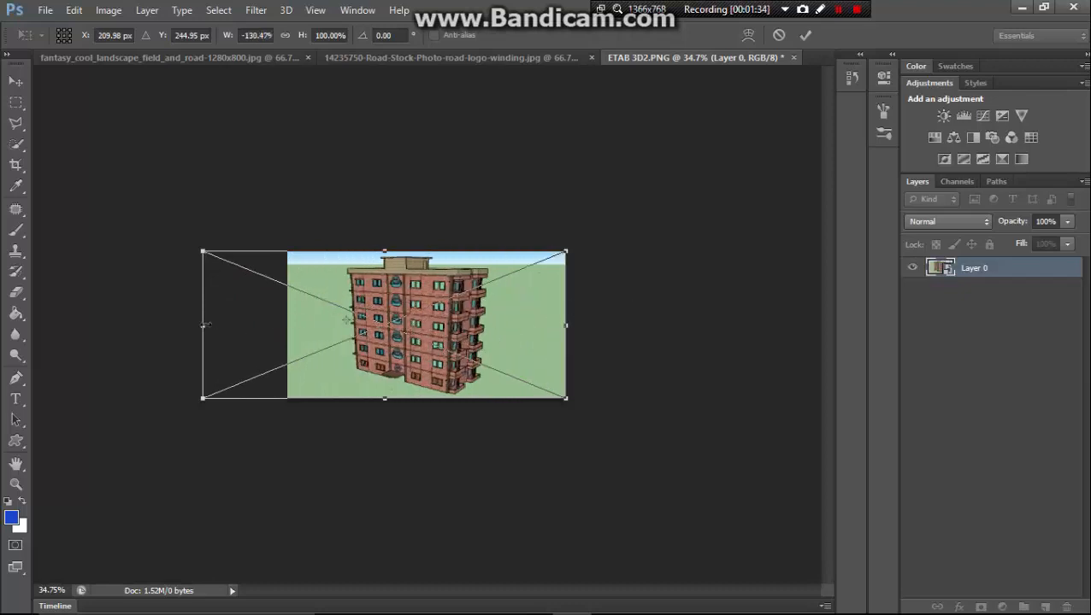
{"action": "left_click_drag", "start_coordinate": [206, 325], "coordinate": [287, 325]}
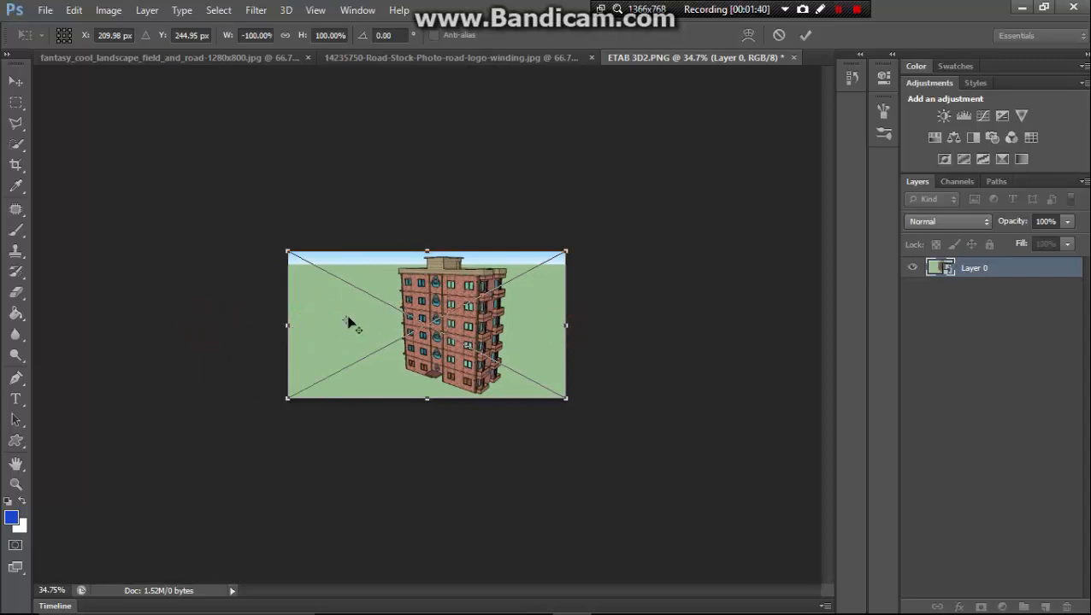
{"action": "left_click_drag", "start_coordinate": [350, 321], "coordinate": [419, 334]}
{"action": "mouse_move", "coordinate": [453, 291]}
{"action": "left_mouse_down"}
{"action": "mouse_move", "coordinate": [441, 289]}
{"action": "mouse_move", "coordinate": [457, 295]}
{"action": "left_mouse_up"}
{"action": "key", "text": "Return"}
Select all of the sky and green background around the building with the Quick Selection tool.
{"action": "key", "text": "z"}
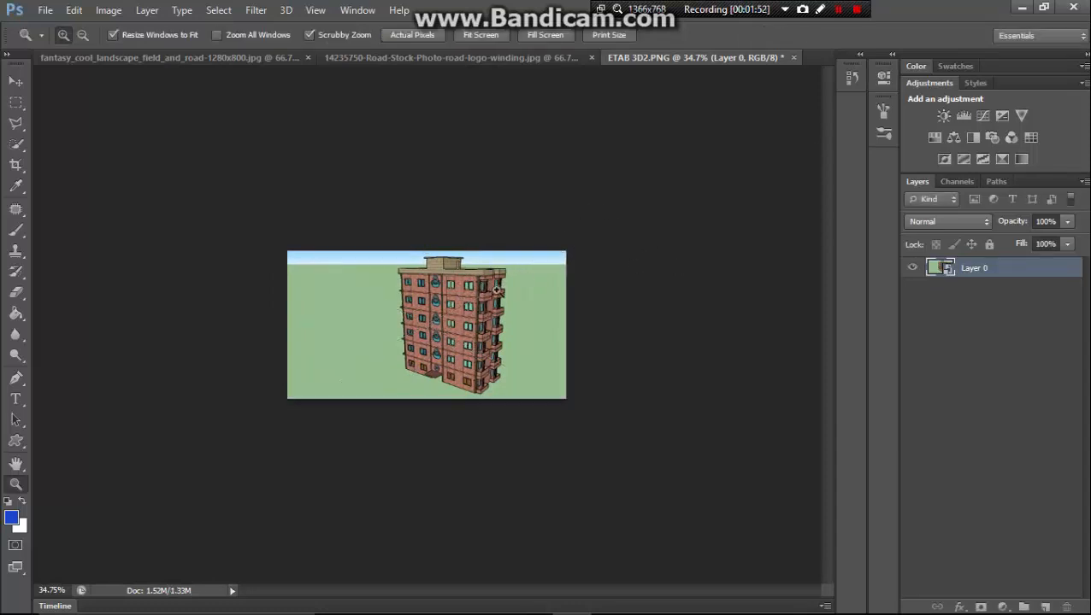
{"action": "left_click_drag", "start_coordinate": [436, 318], "coordinate": [477, 250]}
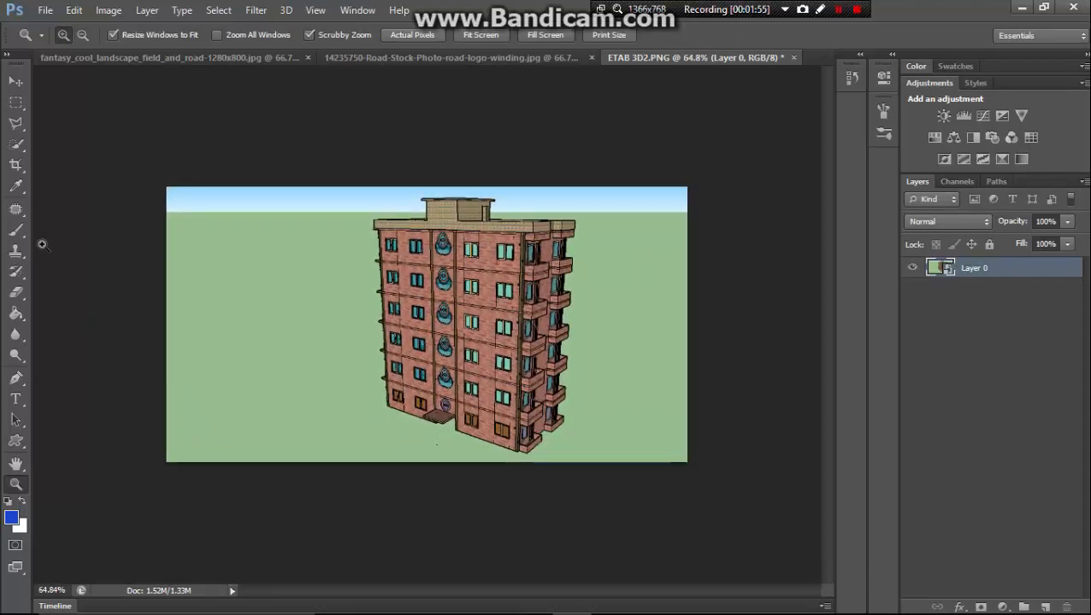
{"action": "left_click", "coordinate": [16, 144]}
{"action": "left_click", "coordinate": [199, 275]}
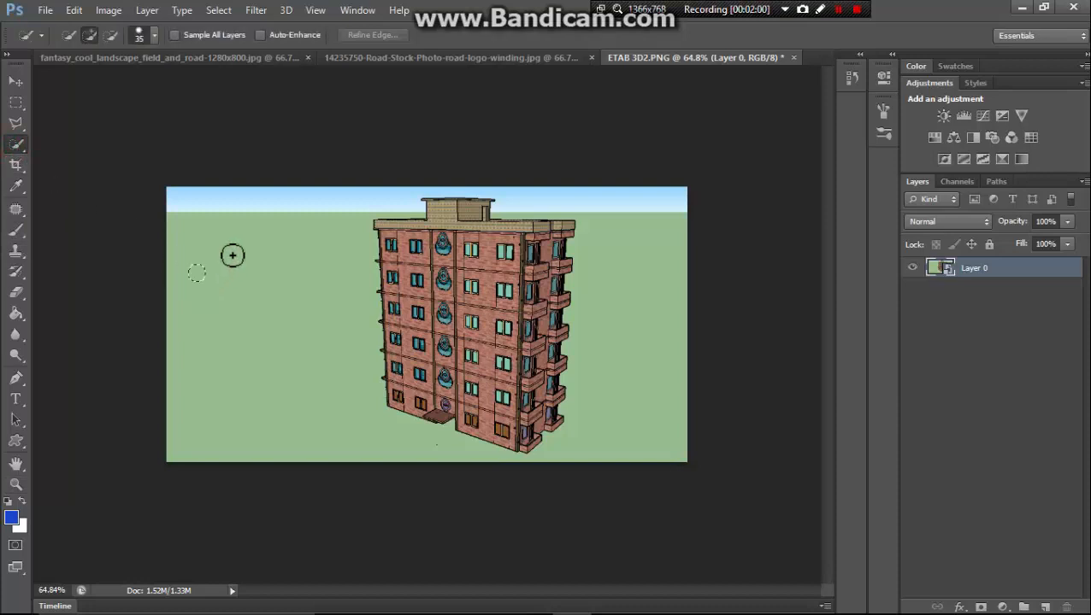
{"action": "left_click", "coordinate": [240, 215]}
{"action": "left_click", "coordinate": [242, 218]}
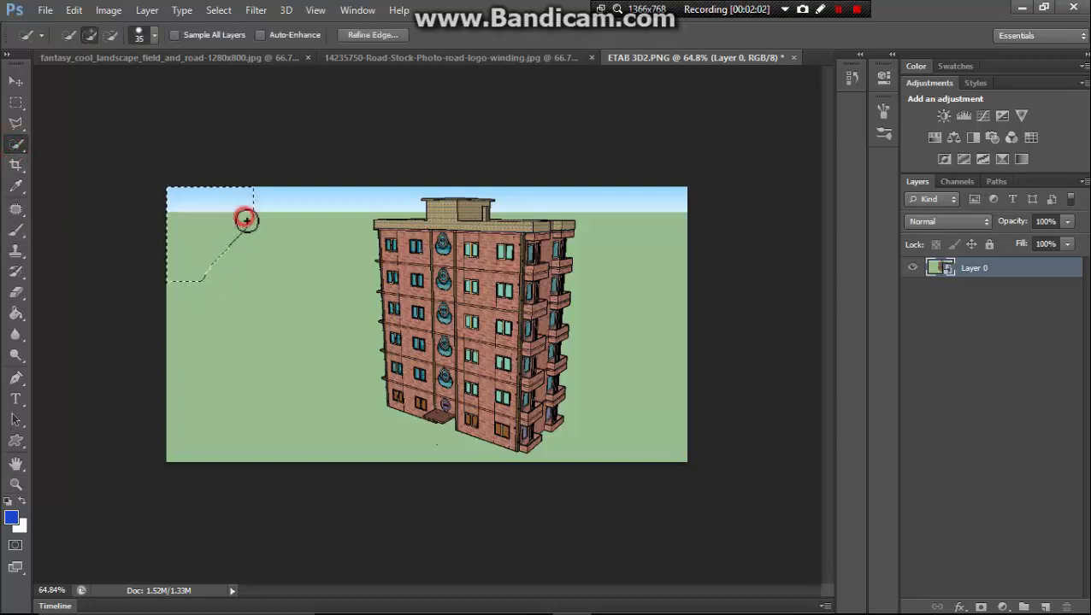
{"action": "left_click", "coordinate": [250, 278]}
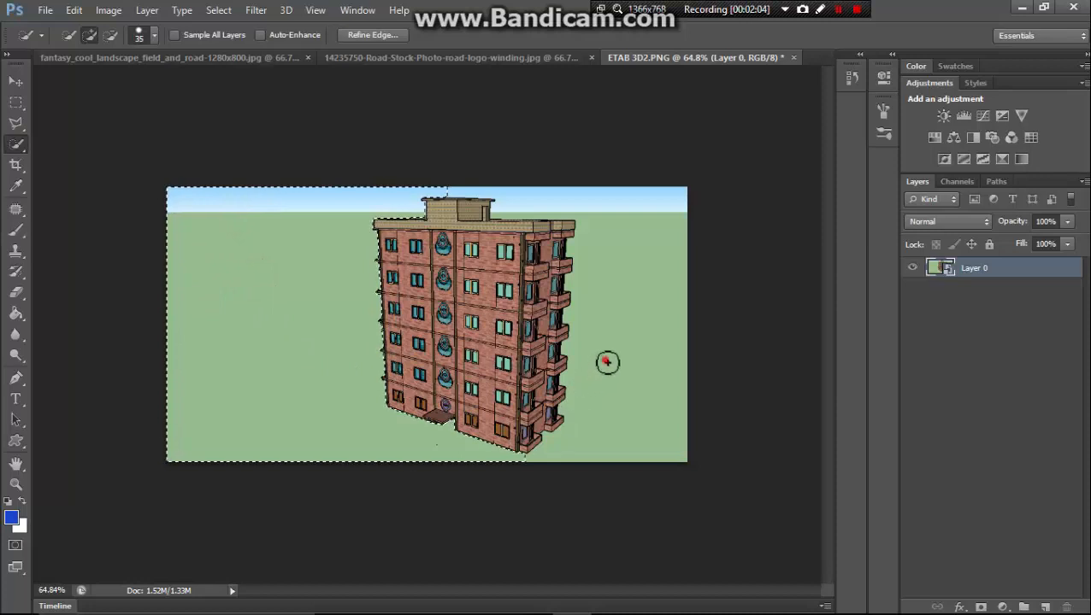
{"action": "left_click", "coordinate": [613, 221]}
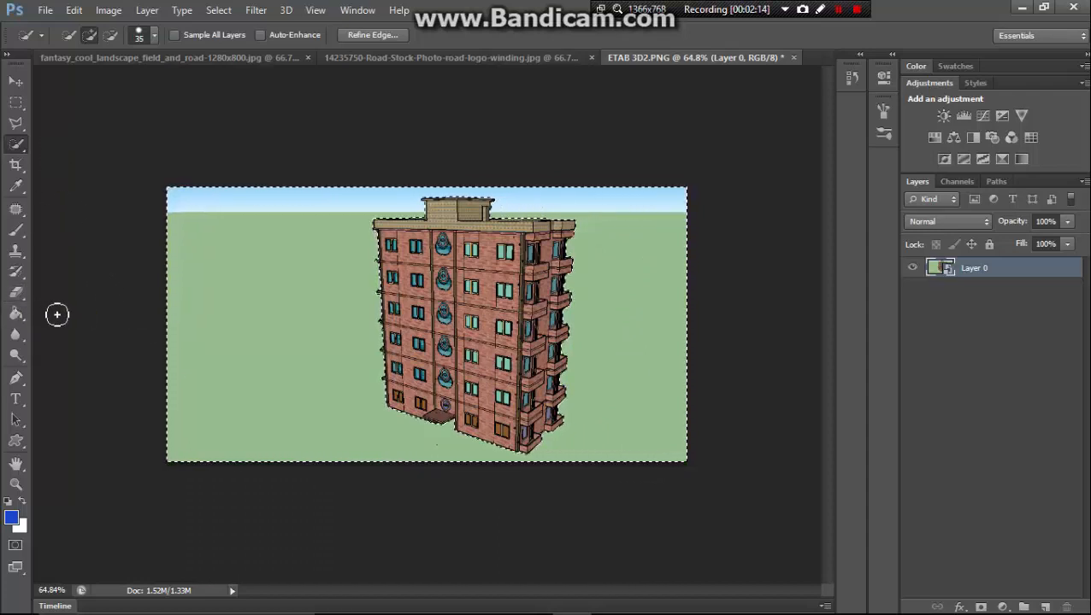
Rasterize the smart object and erase the entire selected background around the building with the Eraser tool.
{"action": "left_click", "coordinate": [16, 291]}
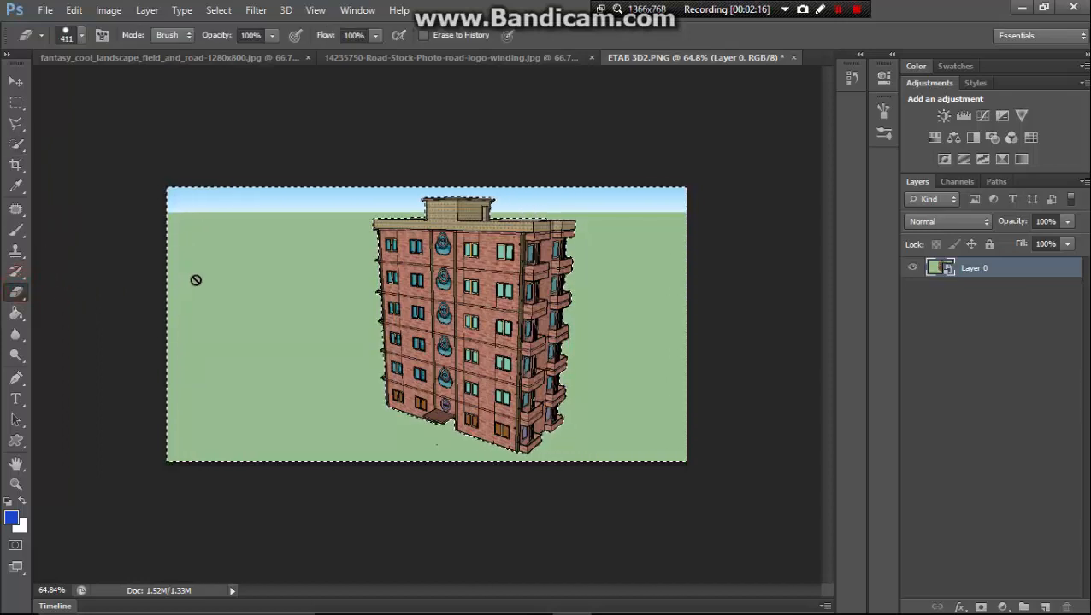
{"action": "left_click", "coordinate": [512, 256]}
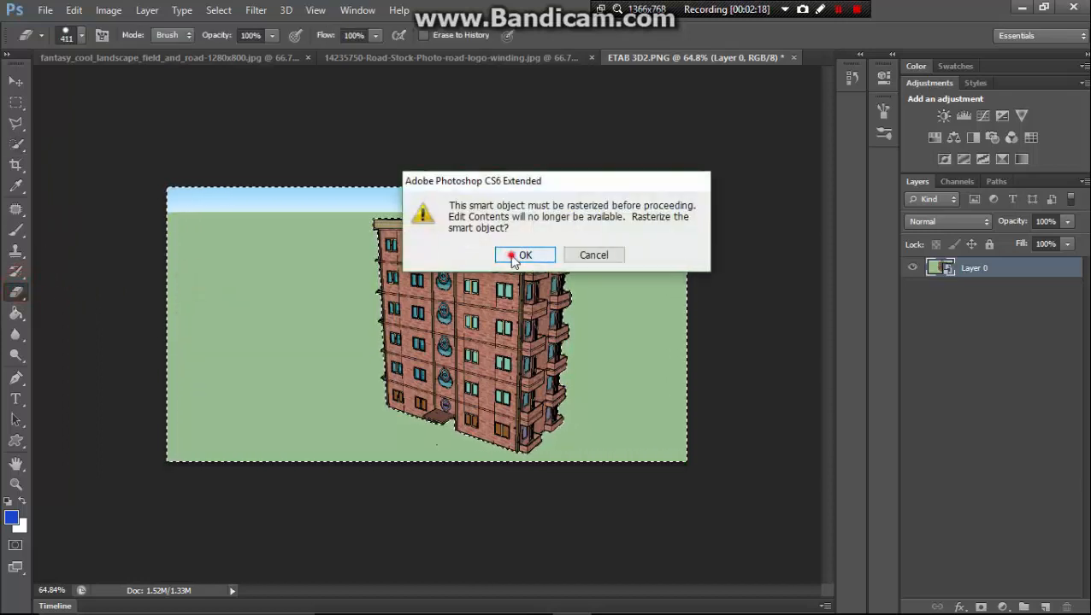
{"action": "mouse_move", "coordinate": [248, 288]}
{"action": "left_mouse_down"}
{"action": "mouse_move", "coordinate": [336, 286]}
{"action": "mouse_move", "coordinate": [424, 263]}
{"action": "mouse_move", "coordinate": [647, 271]}
{"action": "mouse_move", "coordinate": [640, 326]}
{"action": "mouse_move", "coordinate": [588, 373]}
{"action": "mouse_move", "coordinate": [291, 424]}
{"action": "mouse_move", "coordinate": [192, 408]}
{"action": "mouse_move", "coordinate": [162, 295]}
{"action": "mouse_move", "coordinate": [244, 244]}
{"action": "left_mouse_up"}
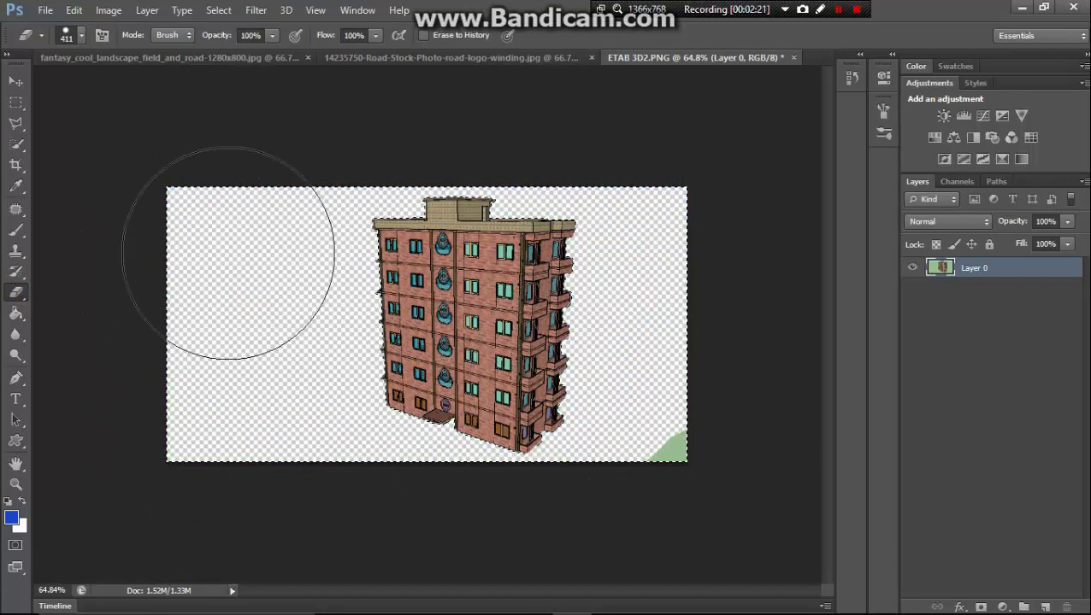
{"action": "mouse_move", "coordinate": [554, 273]}
{"action": "left_mouse_down"}
{"action": "mouse_move", "coordinate": [671, 358]}
{"action": "mouse_move", "coordinate": [679, 396]}
{"action": "mouse_move", "coordinate": [628, 429]}
{"action": "mouse_move", "coordinate": [260, 425]}
{"action": "mouse_move", "coordinate": [137, 304]}
{"action": "mouse_move", "coordinate": [393, 241]}
{"action": "mouse_move", "coordinate": [619, 245]}
{"action": "mouse_move", "coordinate": [693, 329]}
{"action": "left_mouse_up"}
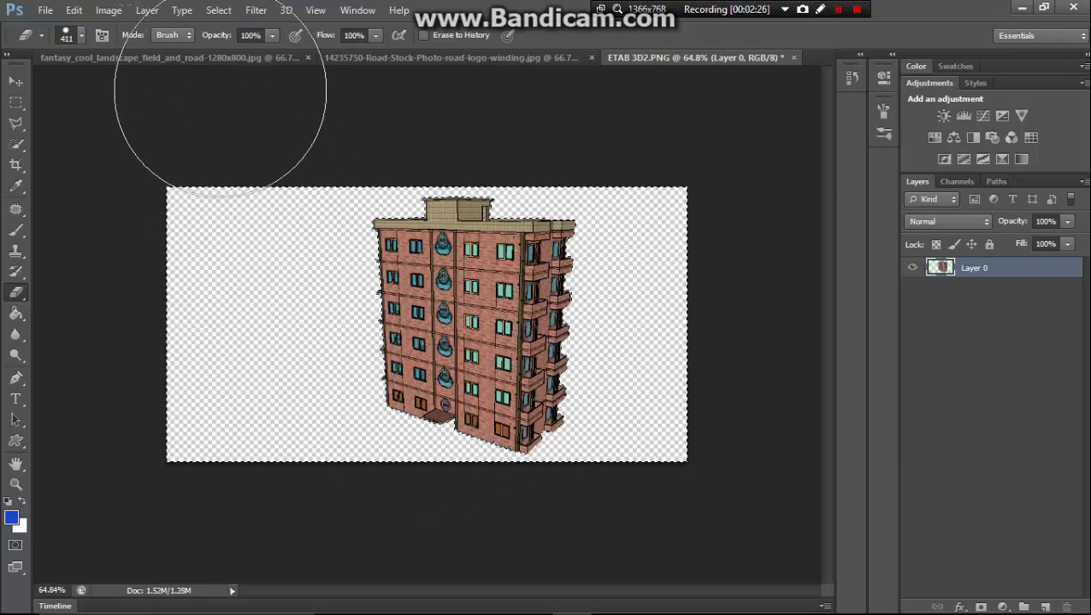
Activate the Move tool and float the ETAB 3D2.PNG document in its own window over the landscape image.
{"action": "left_click", "coordinate": [221, 56]}
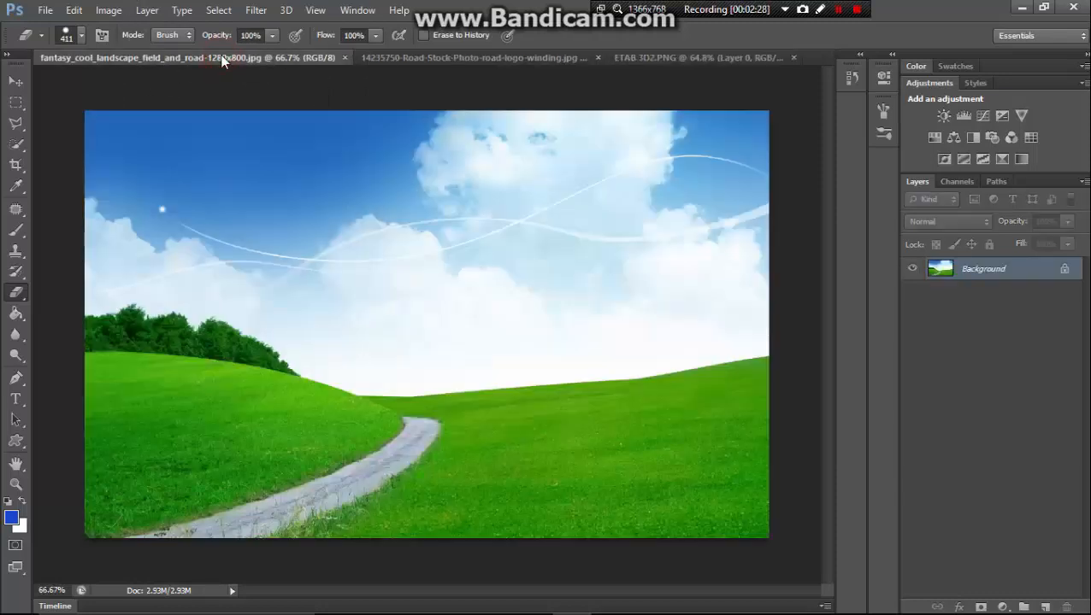
{"action": "left_click", "coordinate": [24, 81]}
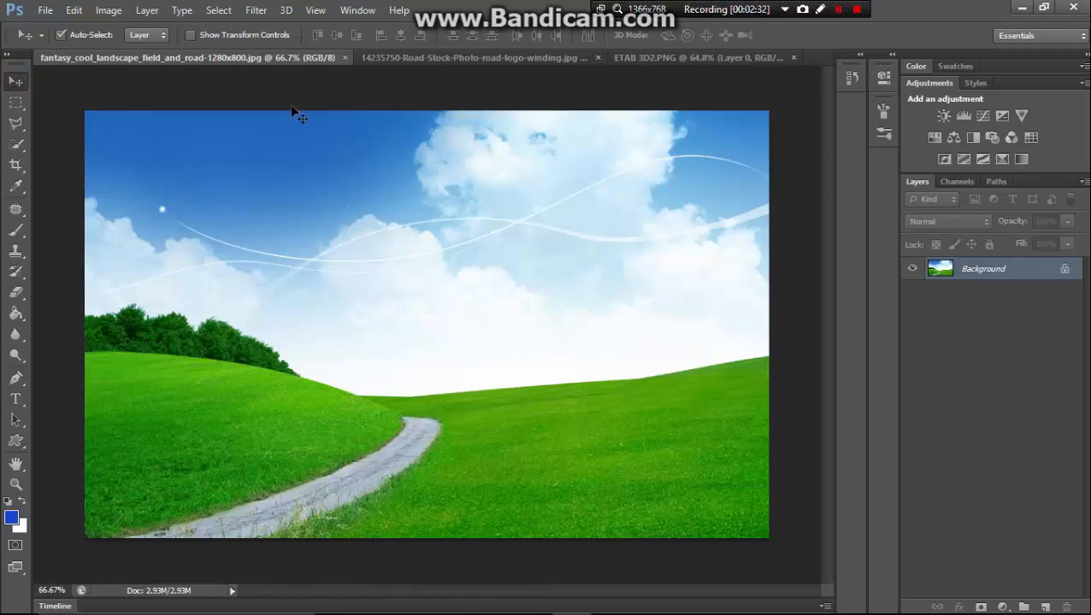
{"action": "left_click", "coordinate": [674, 57]}
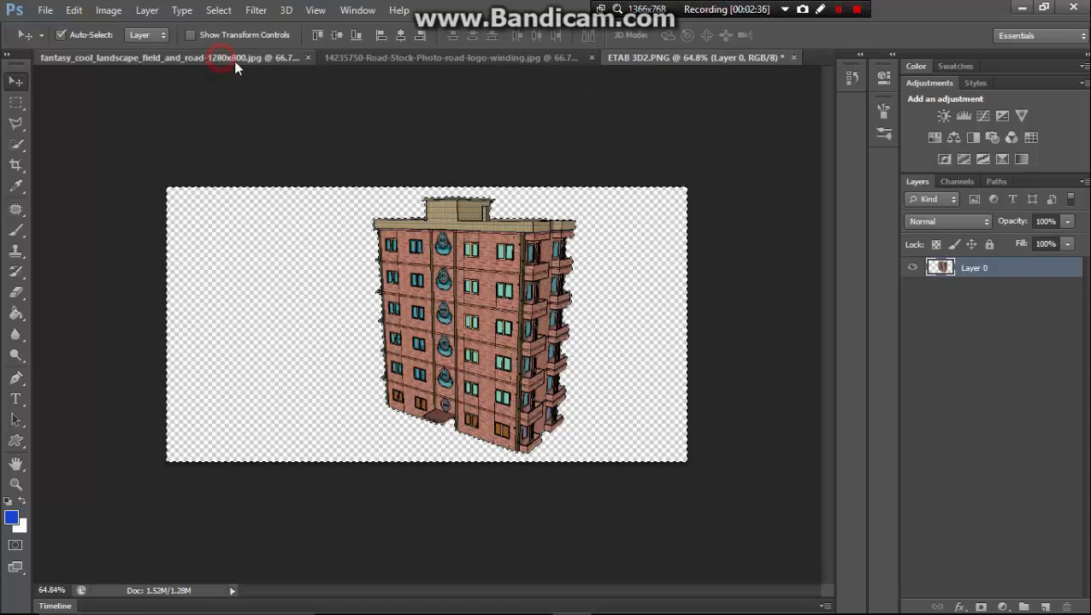
{"action": "left_click", "coordinate": [234, 61]}
{"action": "left_click_drag", "start_coordinate": [639, 56], "coordinate": [598, 175]}
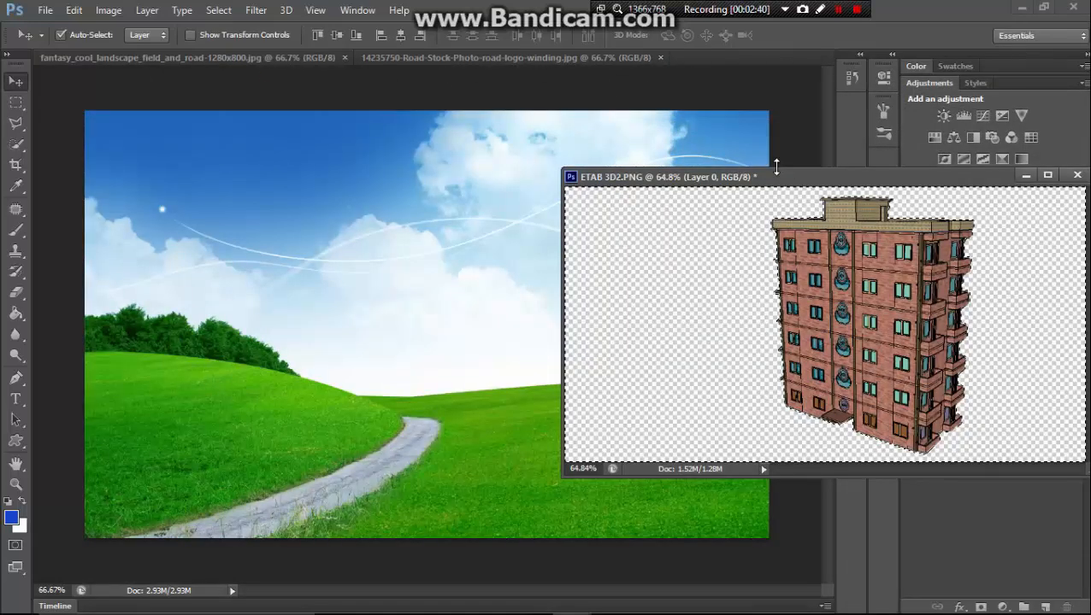
{"action": "mouse_move", "coordinate": [833, 173]}
{"action": "left_mouse_down"}
{"action": "mouse_move", "coordinate": [656, 188]}
{"action": "mouse_move", "coordinate": [455, 232]}
{"action": "mouse_move", "coordinate": [620, 197]}
{"action": "mouse_move", "coordinate": [852, 169]}
{"action": "left_mouse_up"}
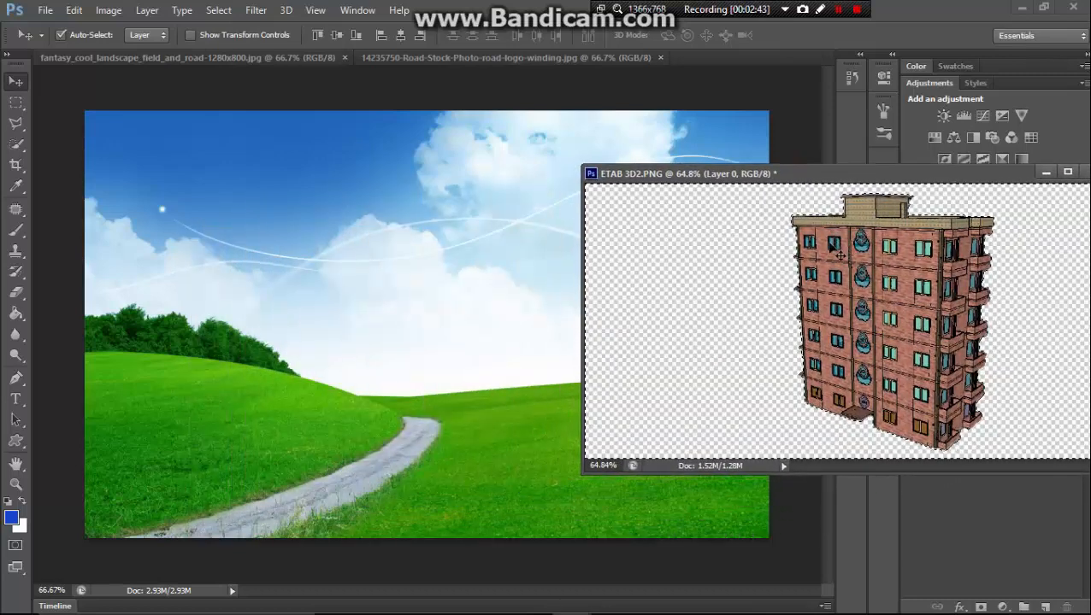
Deselect the erased background in ETAB 3D2.PNG and copy the cut-out building into the landscape document as a new layer.
{"action": "left_click", "coordinate": [219, 10]}
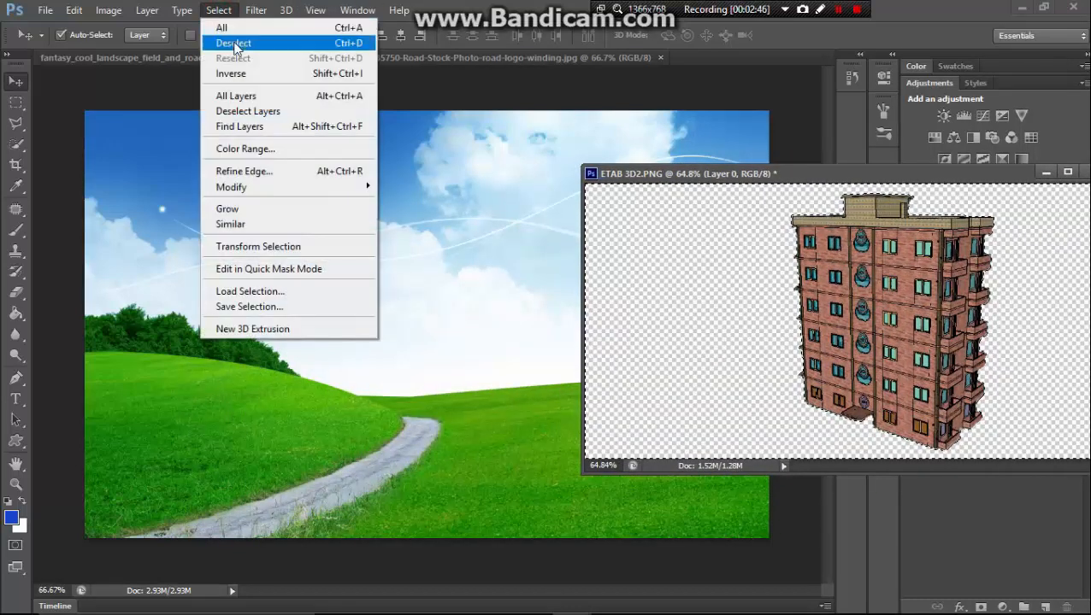
{"action": "left_click", "coordinate": [233, 43]}
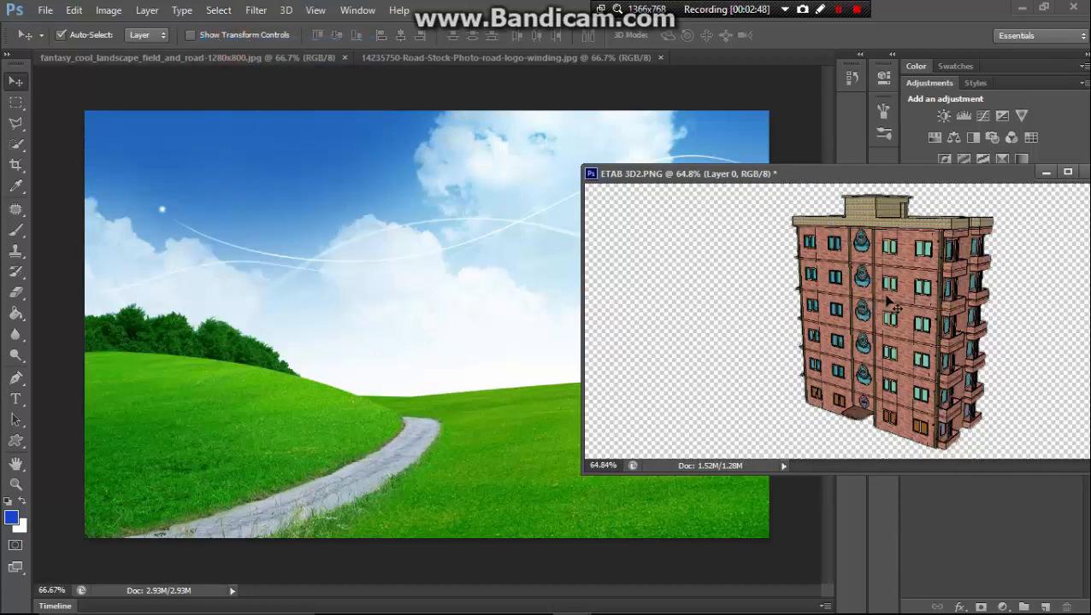
{"action": "left_click_drag", "start_coordinate": [864, 315], "coordinate": [527, 388]}
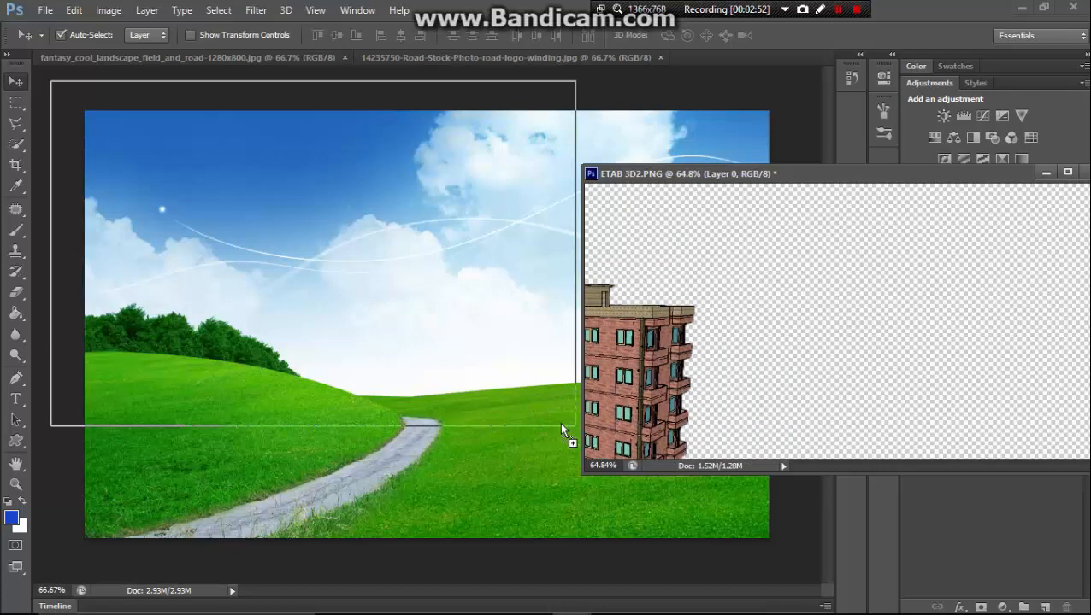
{"action": "left_click_drag", "start_coordinate": [561, 426], "coordinate": [564, 429]}
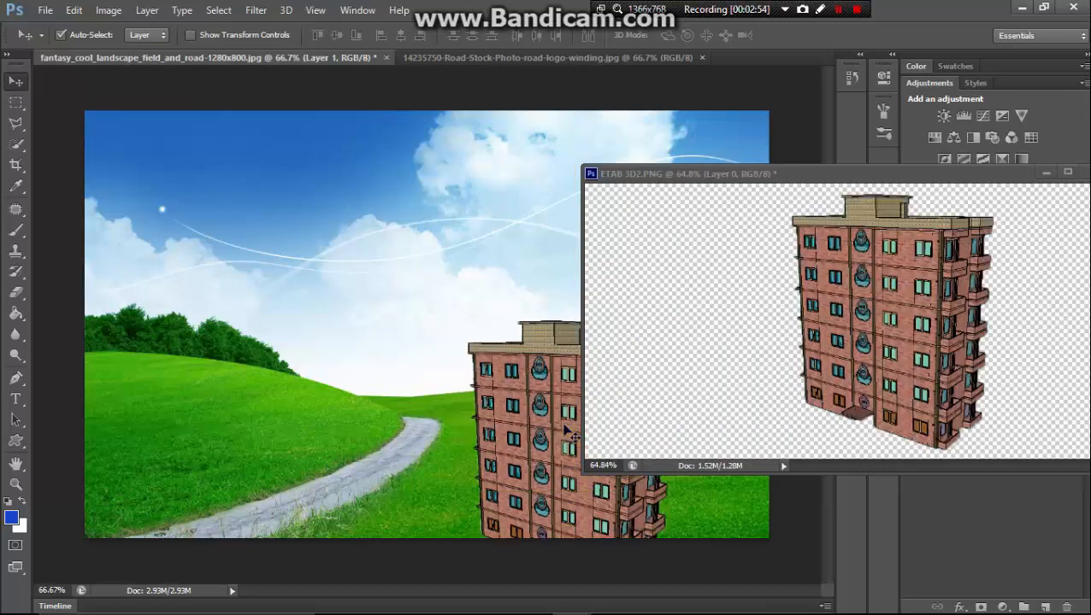
Close ETAB 3D2.PNG without saving and move the building fully onto the grass on the right side of the landscape.
{"action": "left_click_drag", "start_coordinate": [1013, 177], "coordinate": [860, 201]}
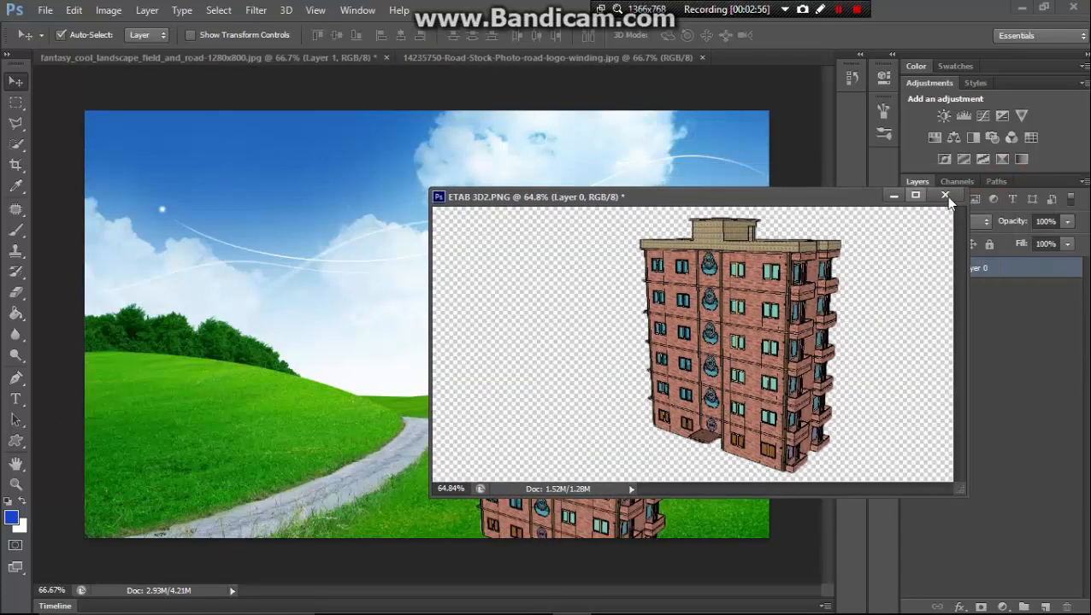
{"action": "left_click", "coordinate": [945, 196]}
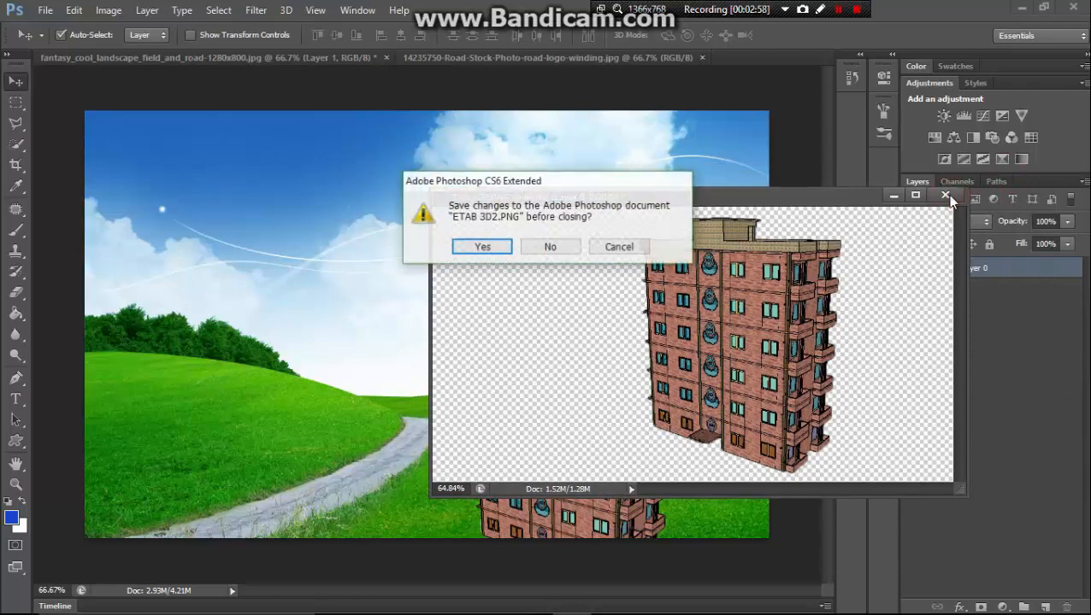
{"action": "left_click", "coordinate": [551, 247]}
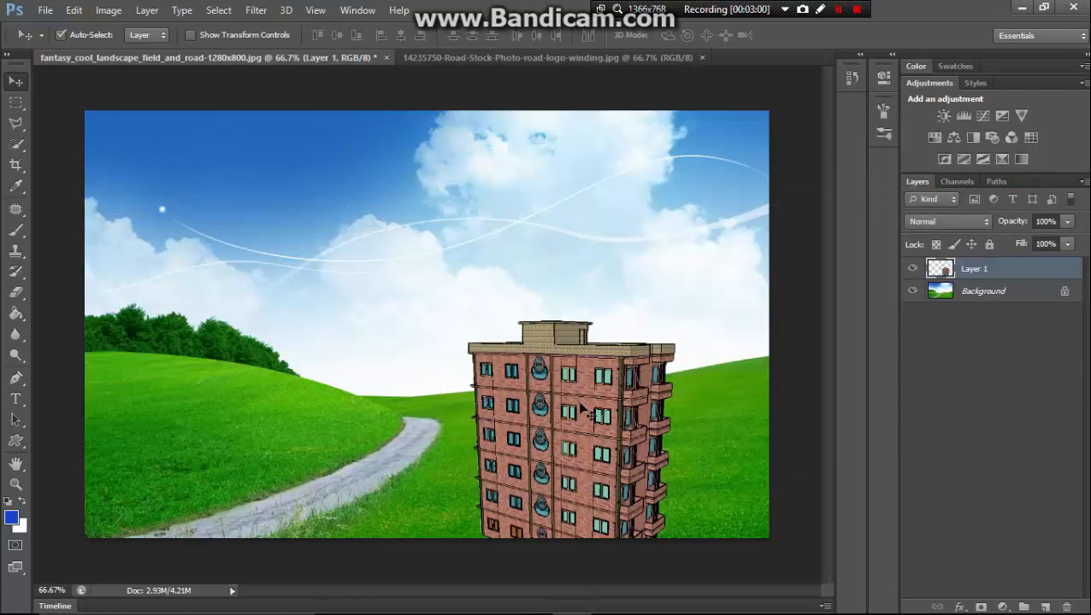
{"action": "left_click_drag", "start_coordinate": [582, 408], "coordinate": [622, 310]}
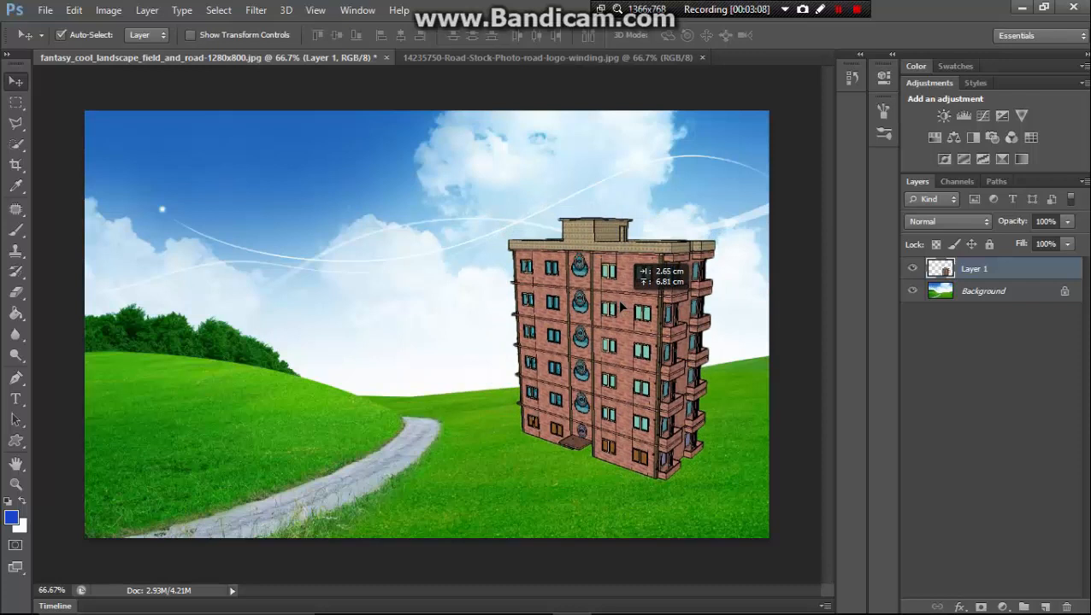
{"action": "mouse_move", "coordinate": [621, 310]}
{"action": "left_mouse_down"}
{"action": "mouse_move", "coordinate": [636, 304]}
{"action": "mouse_move", "coordinate": [628, 312]}
{"action": "left_mouse_up"}
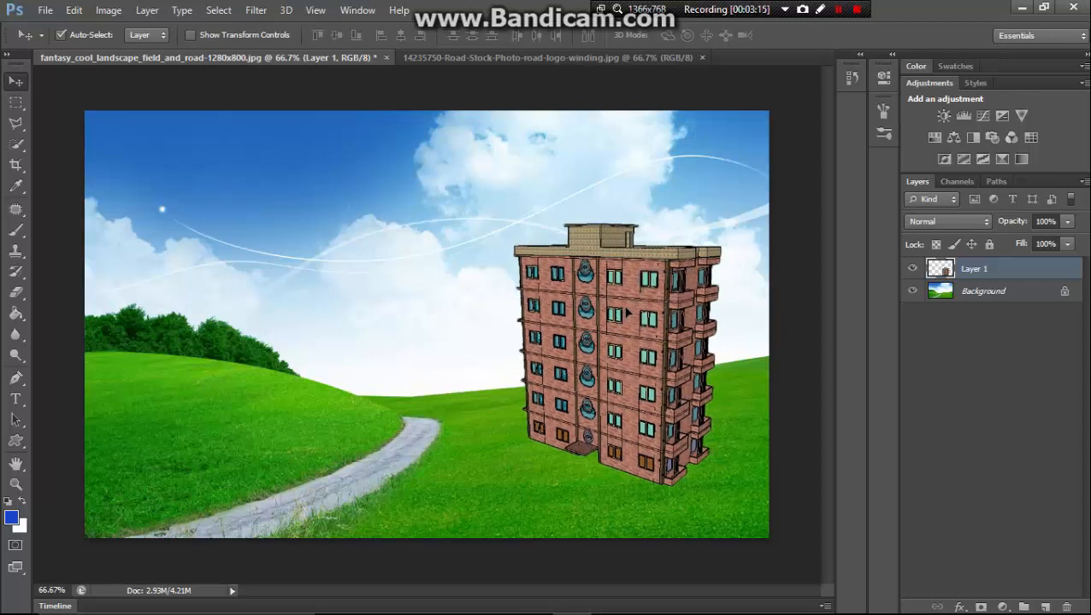
Convert the landscape's locked Background into a normal layer named Layer 0 and leave it selected.
{"action": "double_click", "coordinate": [1027, 294]}
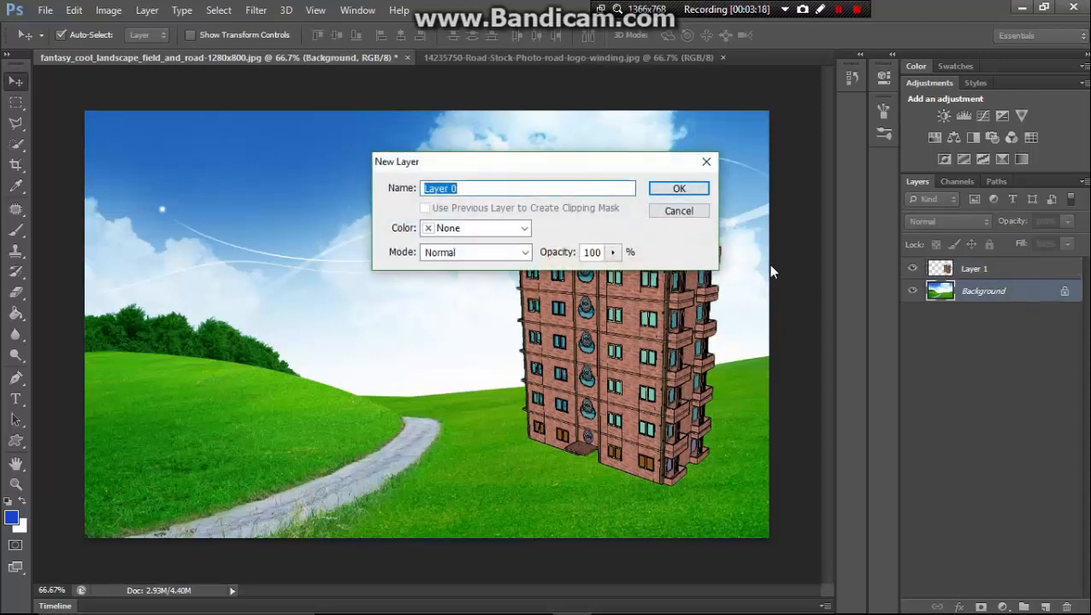
{"action": "left_click", "coordinate": [689, 188]}
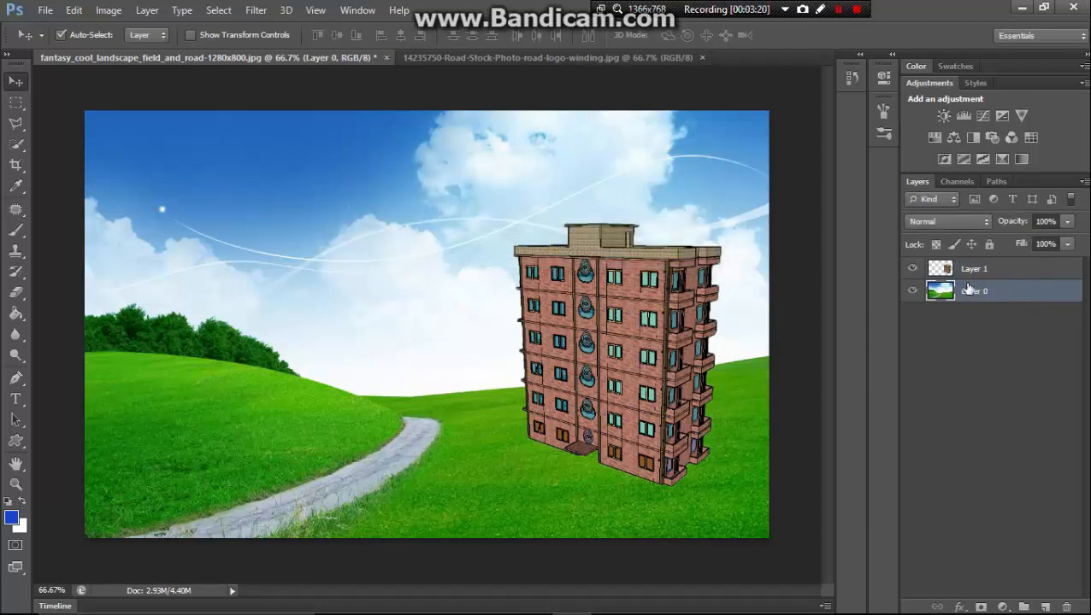
{"action": "left_click", "coordinate": [975, 272]}
{"action": "left_click", "coordinate": [982, 290]}
Switch to the winding road picture and convert its locked Background into a normal layer named Layer 0.
{"action": "left_click", "coordinate": [415, 57]}
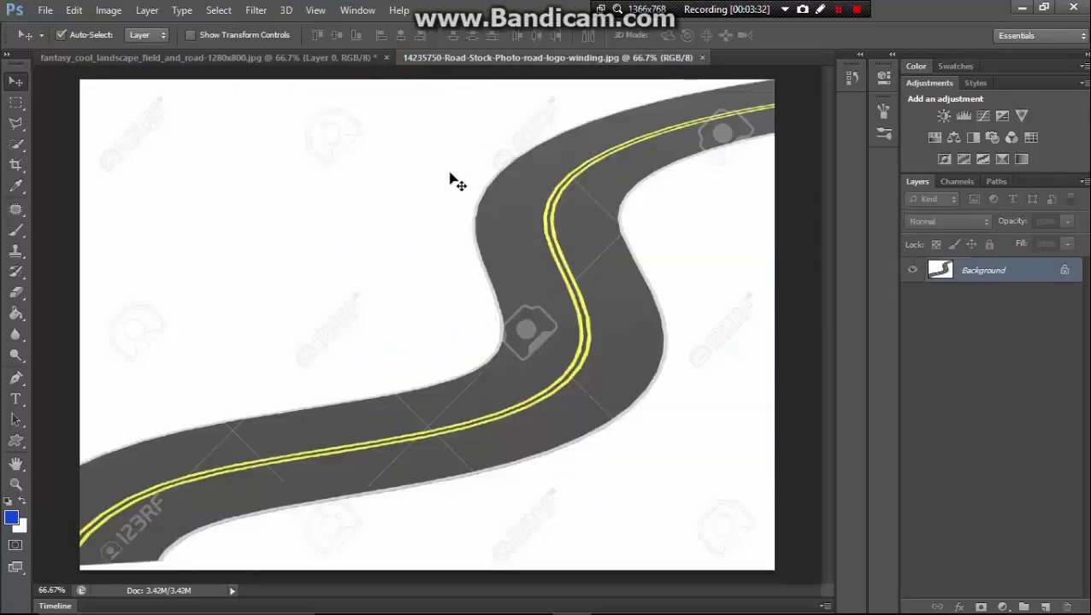
{"action": "double_click", "coordinate": [1000, 267]}
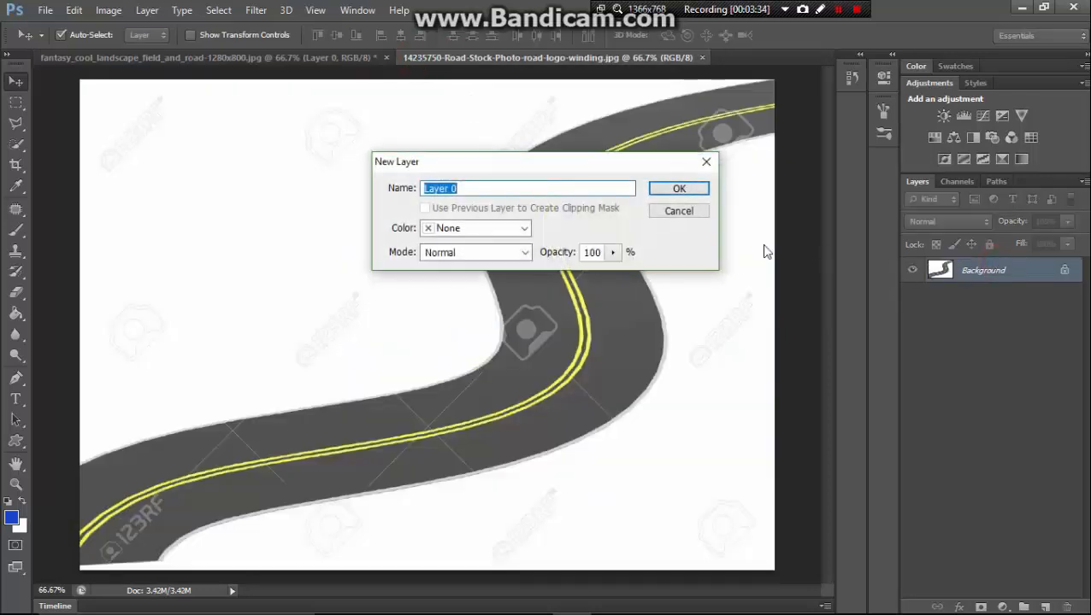
{"action": "left_click", "coordinate": [688, 193]}
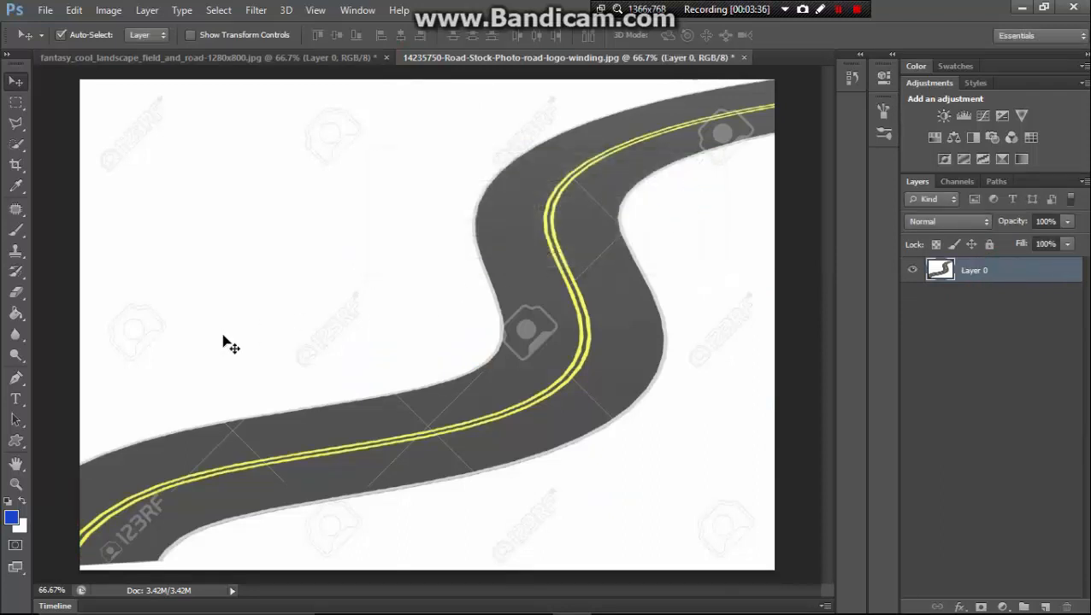
Select the white areas on both sides of the winding road with the Quick Selection tool.
{"action": "left_click", "coordinate": [18, 144]}
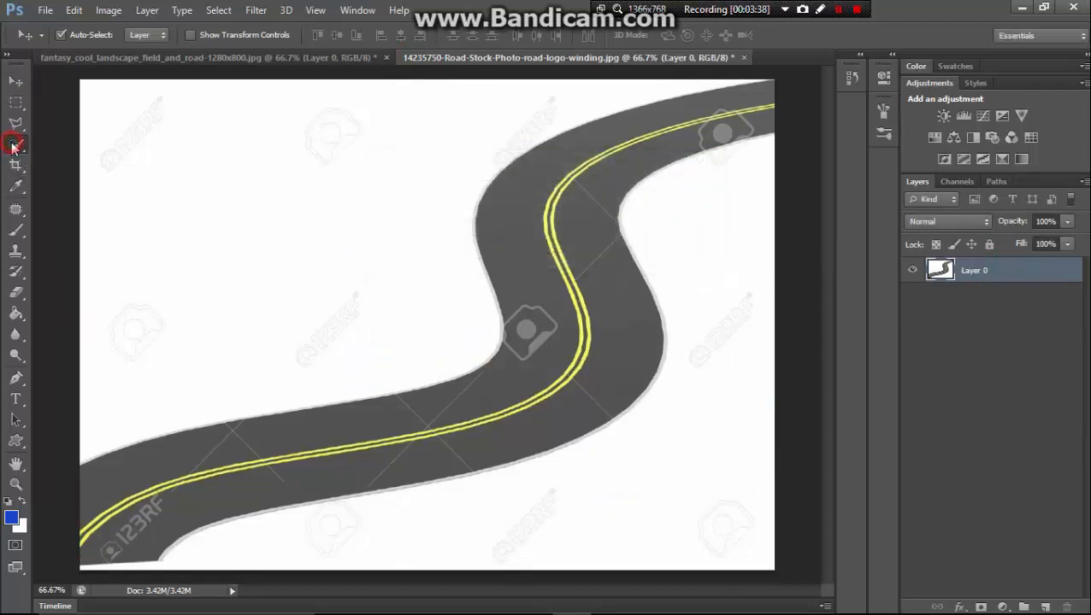
{"action": "left_click", "coordinate": [191, 223]}
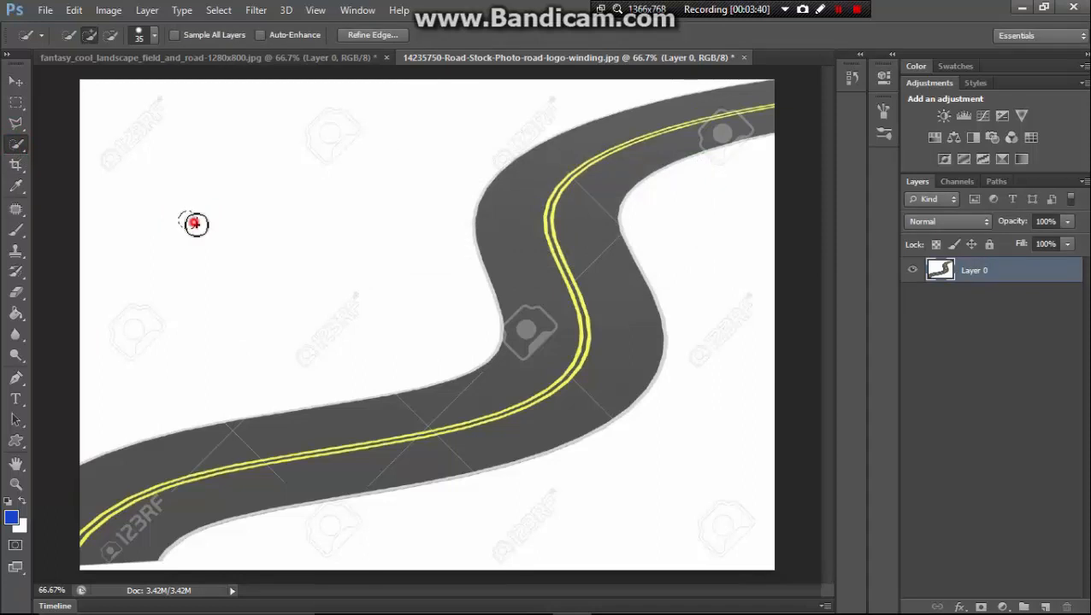
{"action": "left_click", "coordinate": [215, 227]}
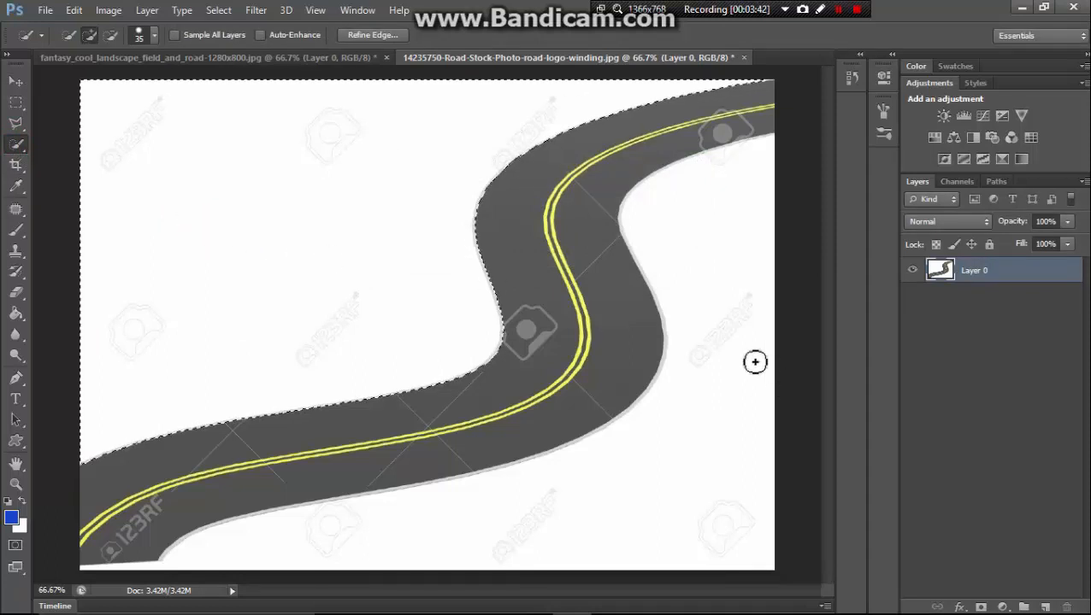
{"action": "left_click", "coordinate": [735, 339]}
{"action": "left_click", "coordinate": [731, 342]}
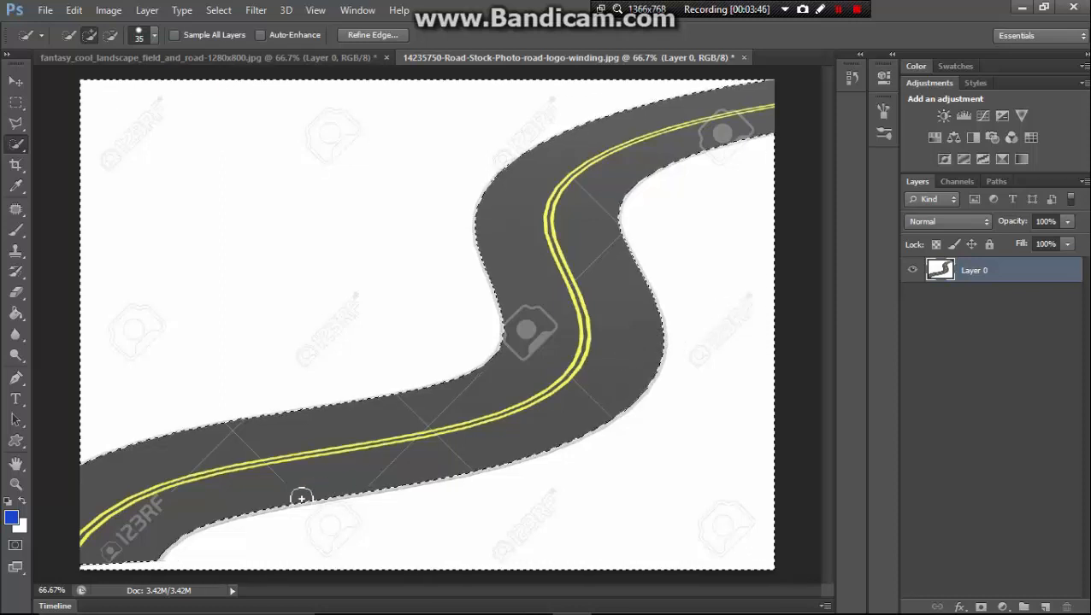
Erase the selected white background around the road with the Eraser tool and deselect.
{"action": "left_click", "coordinate": [15, 295]}
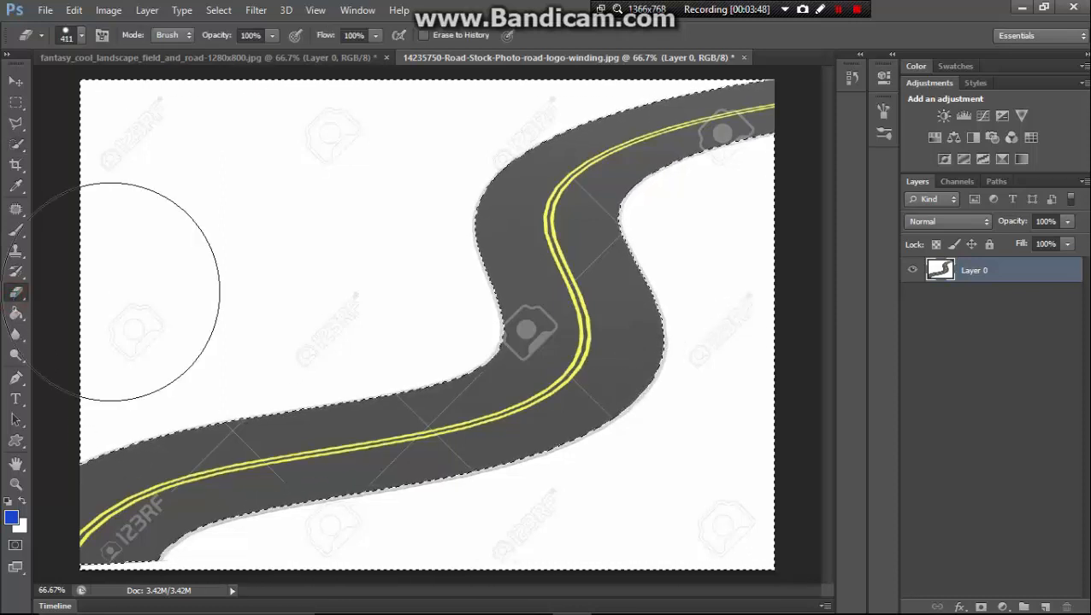
{"action": "mouse_move", "coordinate": [94, 282]}
{"action": "left_mouse_down"}
{"action": "mouse_move", "coordinate": [356, 309]}
{"action": "mouse_move", "coordinate": [545, 285]}
{"action": "mouse_move", "coordinate": [628, 227]}
{"action": "mouse_move", "coordinate": [581, 192]}
{"action": "mouse_move", "coordinate": [219, 256]}
{"action": "mouse_move", "coordinate": [181, 238]}
{"action": "mouse_move", "coordinate": [222, 167]}
{"action": "mouse_move", "coordinate": [408, 148]}
{"action": "mouse_move", "coordinate": [659, 148]}
{"action": "mouse_move", "coordinate": [746, 185]}
{"action": "mouse_move", "coordinate": [743, 353]}
{"action": "mouse_move", "coordinate": [689, 477]}
{"action": "mouse_move", "coordinate": [524, 518]}
{"action": "mouse_move", "coordinate": [280, 519]}
{"action": "mouse_move", "coordinate": [144, 478]}
{"action": "mouse_move", "coordinate": [96, 349]}
{"action": "mouse_move", "coordinate": [159, 160]}
{"action": "mouse_move", "coordinate": [111, 159]}
{"action": "mouse_move", "coordinate": [192, 185]}
{"action": "left_mouse_up"}
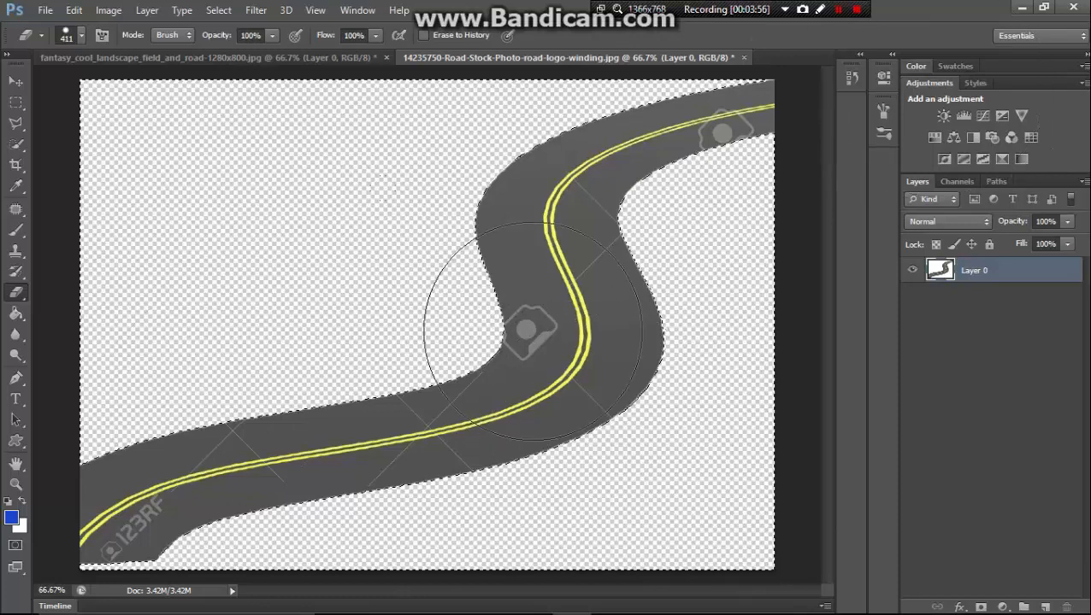
{"action": "left_click", "coordinate": [219, 10]}
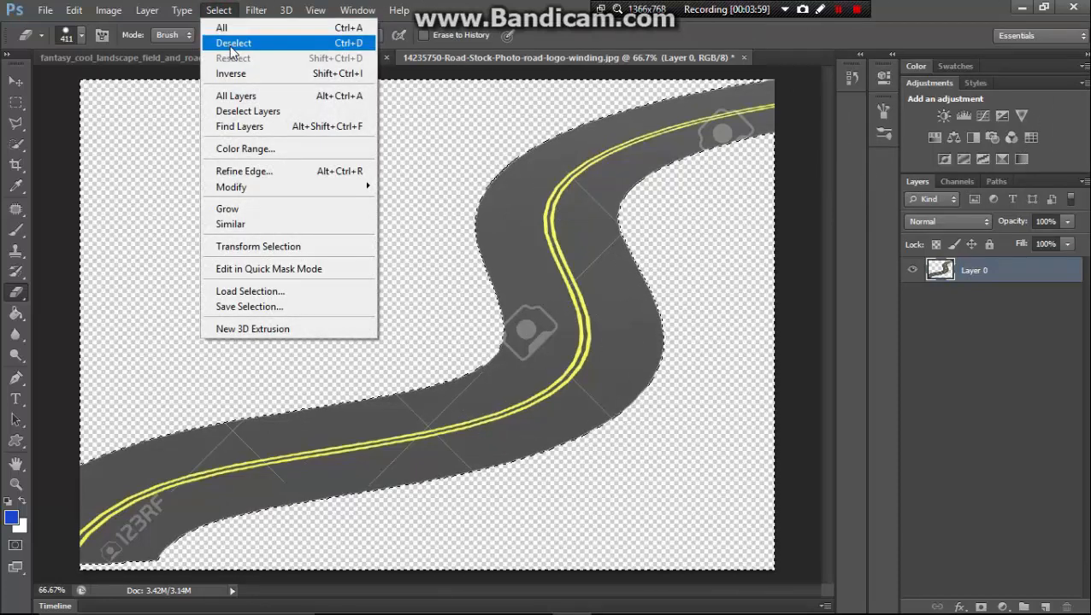
{"action": "left_click", "coordinate": [230, 43]}
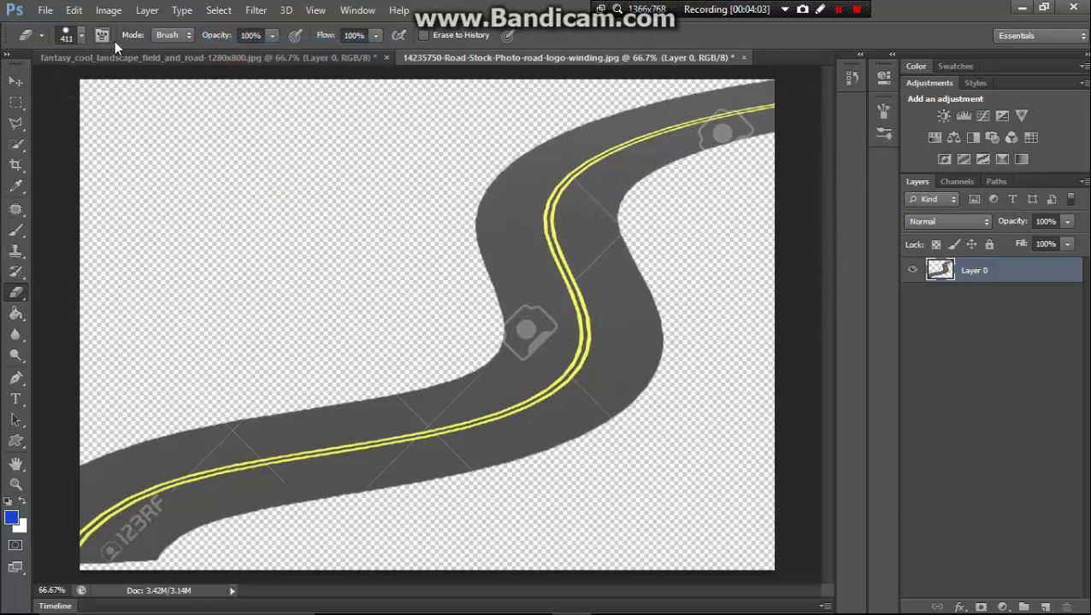
Activate the Move tool and float the road picture in its own window over the landscape document.
{"action": "left_click", "coordinate": [15, 81]}
{"action": "left_click", "coordinate": [272, 57]}
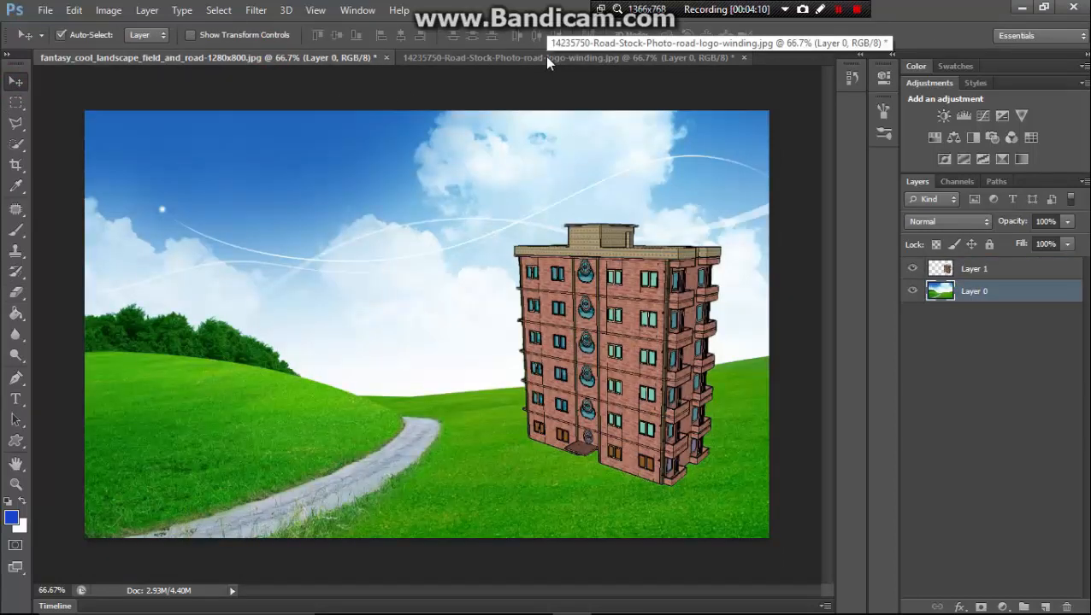
{"action": "left_click_drag", "start_coordinate": [545, 58], "coordinate": [548, 124]}
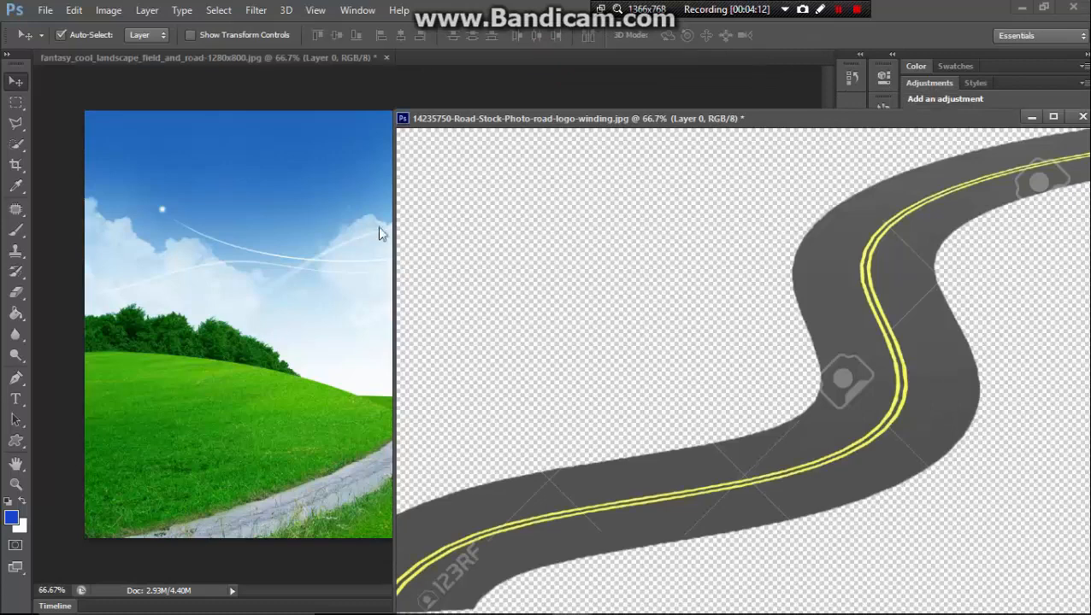
Copy the cut-out road into the landscape document and close the road picture without saving.
{"action": "left_click_drag", "start_coordinate": [828, 441], "coordinate": [379, 412]}
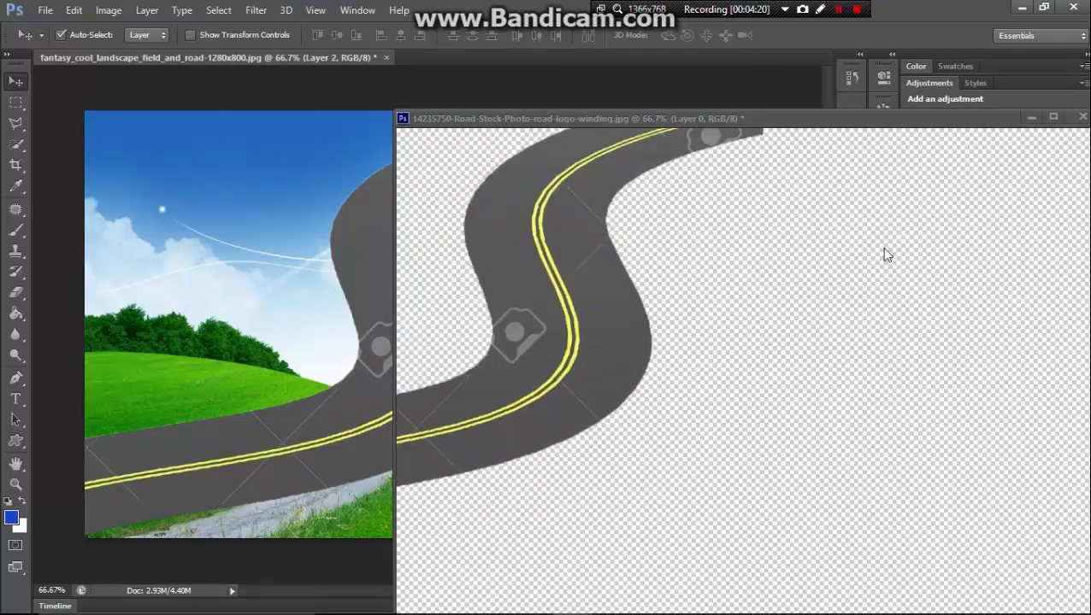
{"action": "left_click", "coordinate": [1083, 117]}
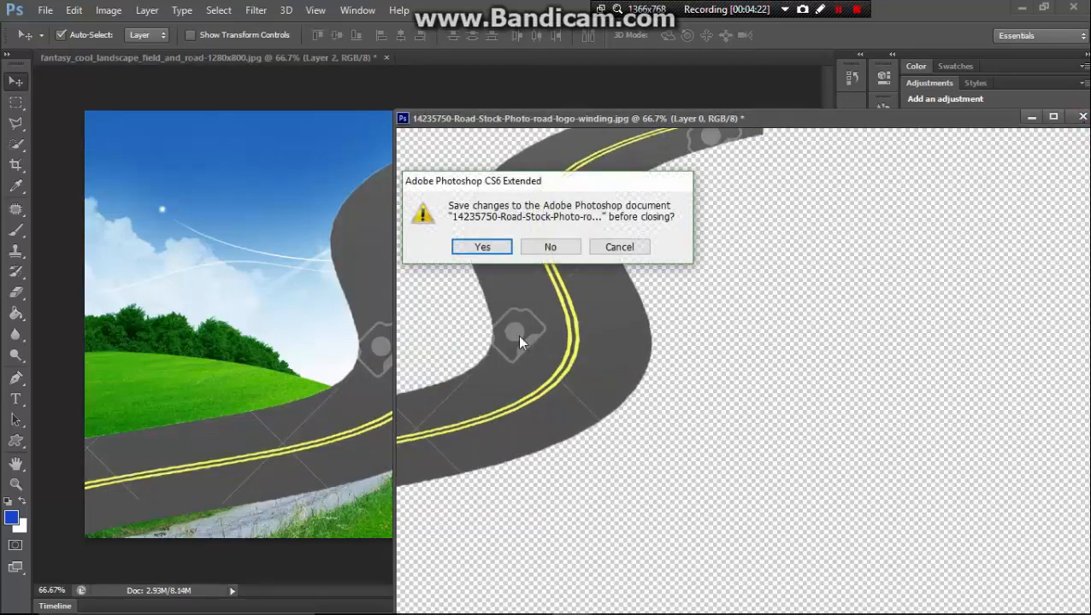
{"action": "left_click", "coordinate": [547, 249]}
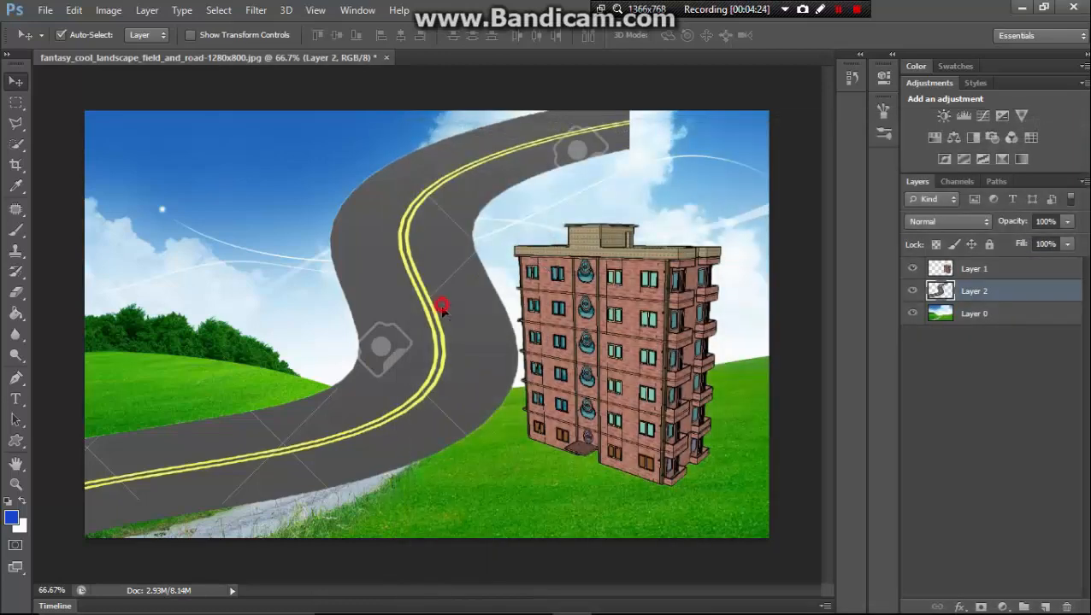
Move the road down and right so it runs behind the building, and convert its layer to a smart object.
{"action": "left_click_drag", "start_coordinate": [441, 308], "coordinate": [532, 357]}
{"action": "right_click", "coordinate": [991, 294]}
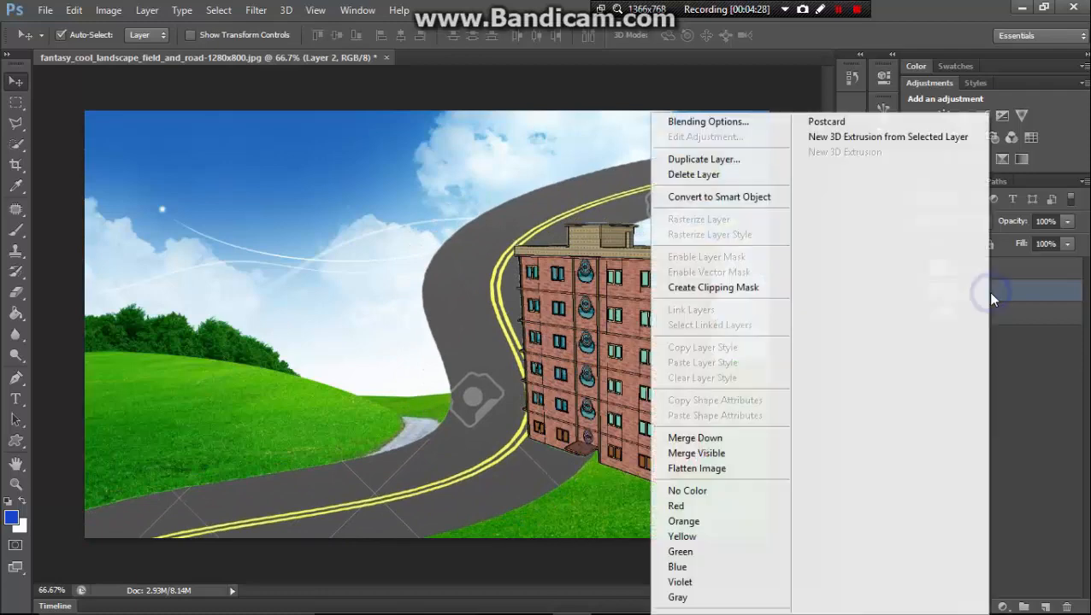
{"action": "left_click", "coordinate": [759, 198]}
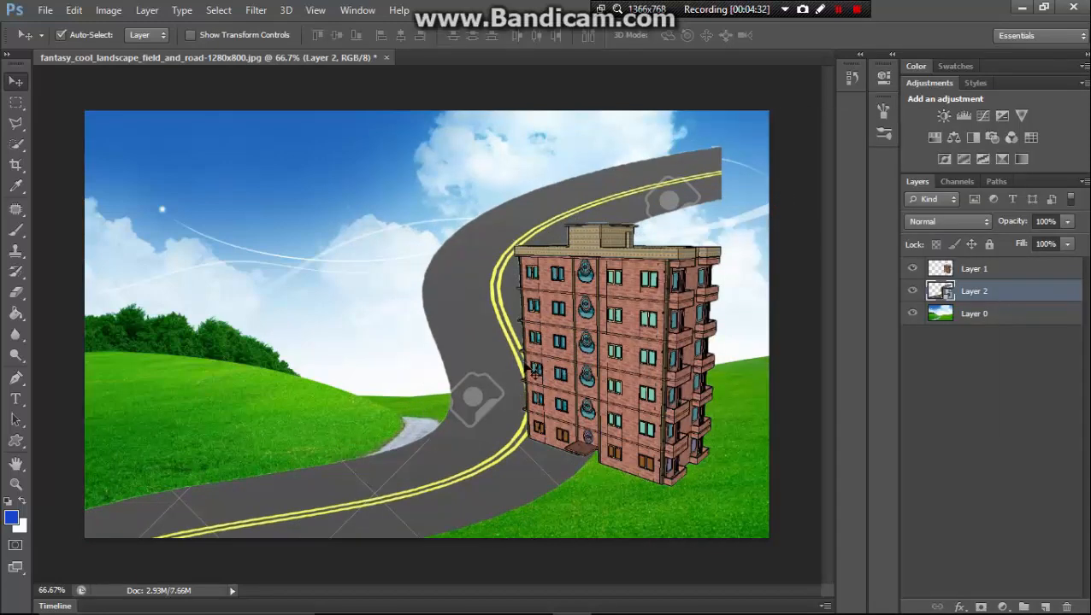
Scale the road layer with Free Transform to about 63% width and 80% height so it meets the building's entrance, and apply it.
{"action": "key", "text": "ctrl+t"}
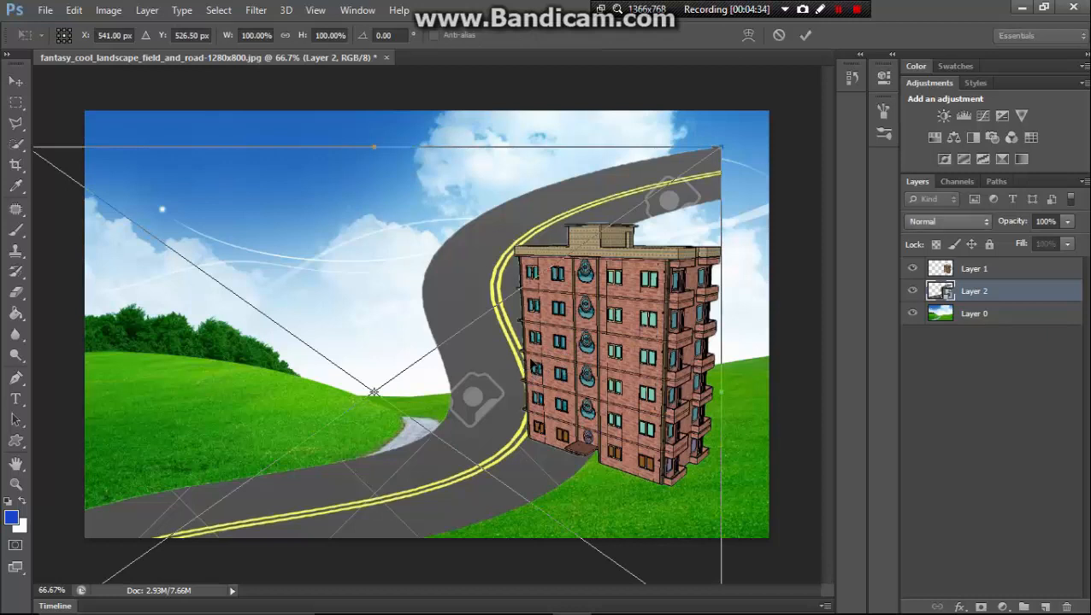
{"action": "key", "text": "Return"}
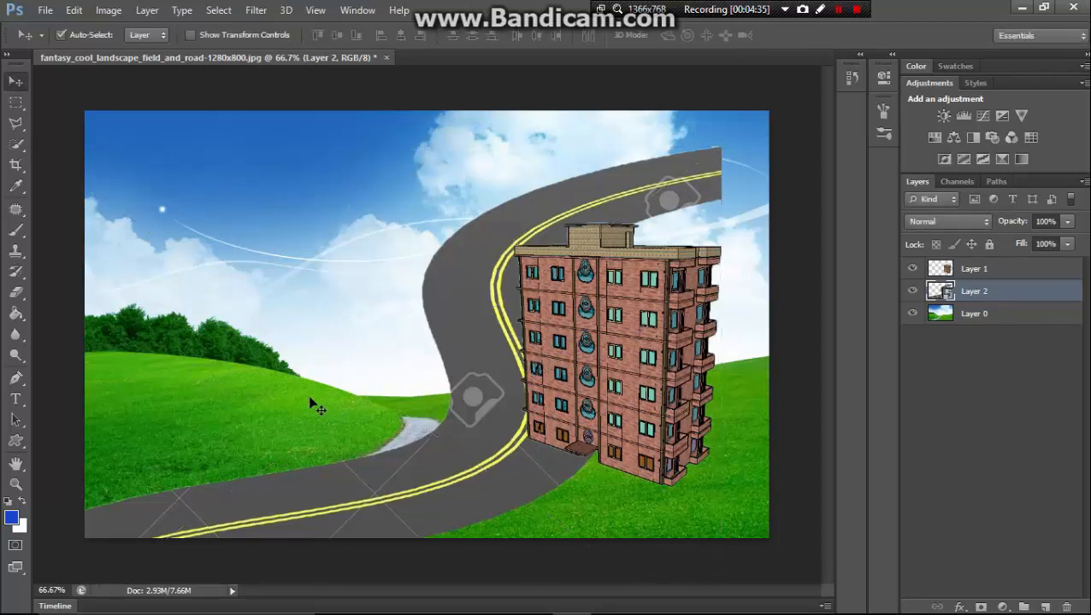
{"action": "left_click", "coordinate": [17, 484]}
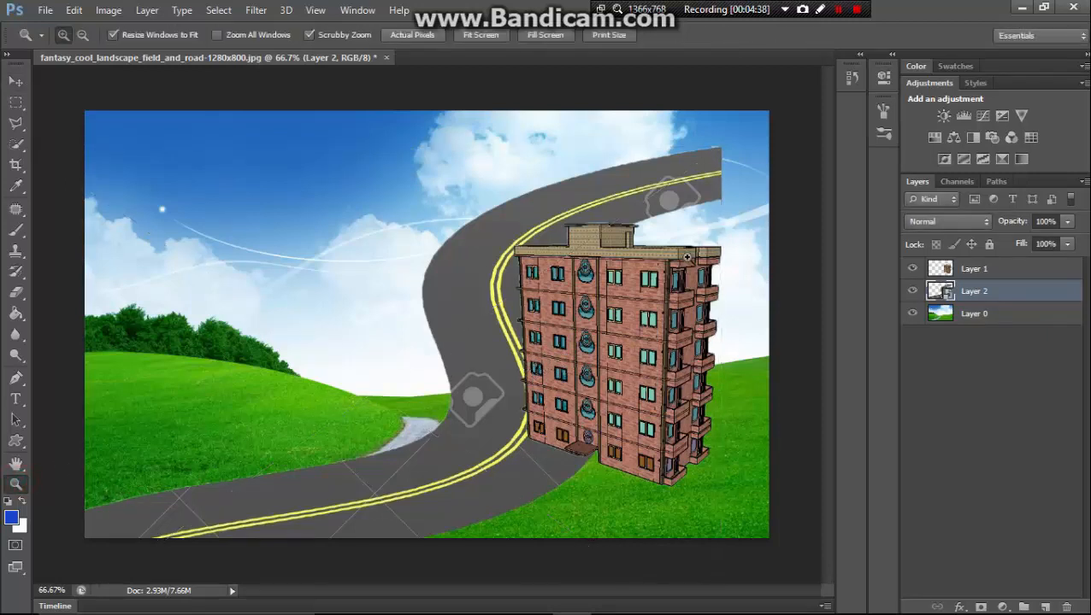
{"action": "left_click_drag", "start_coordinate": [687, 257], "coordinate": [608, 309]}
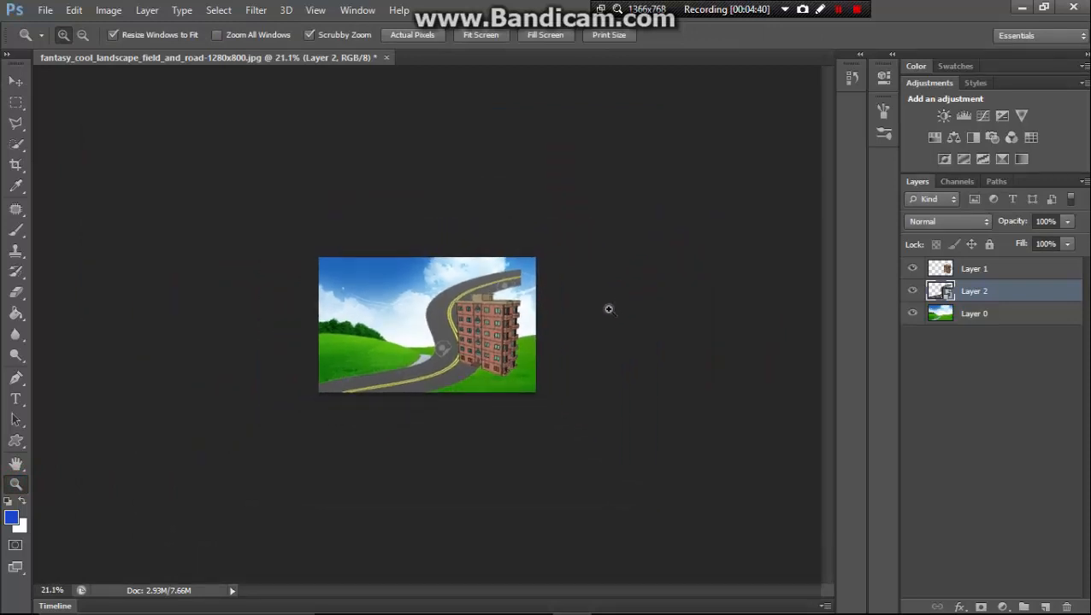
{"action": "key", "text": "ctrl+t"}
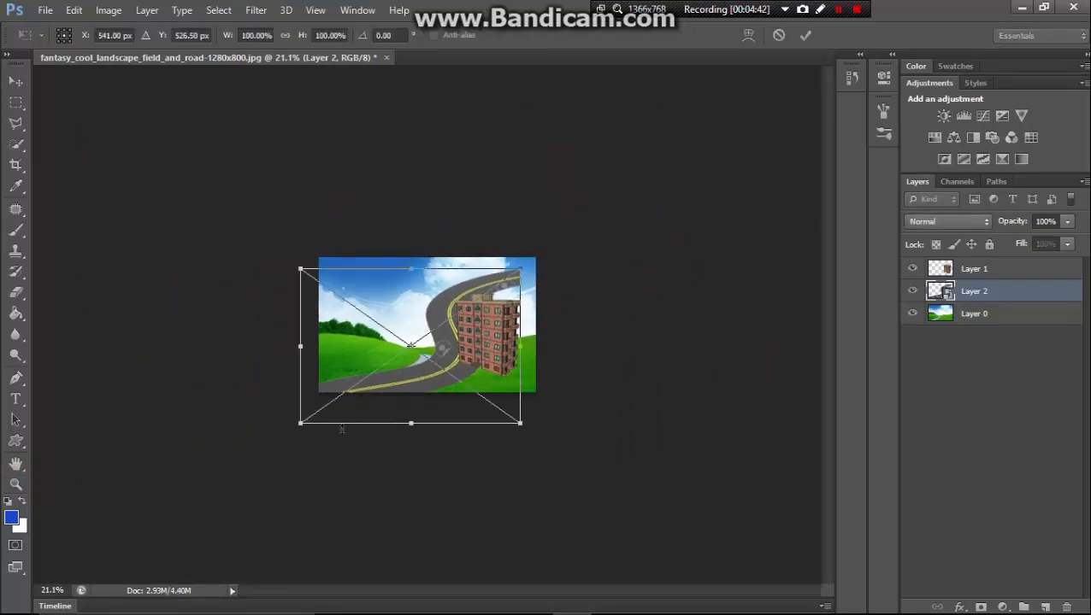
{"action": "left_click_drag", "start_coordinate": [299, 428], "coordinate": [400, 415]}
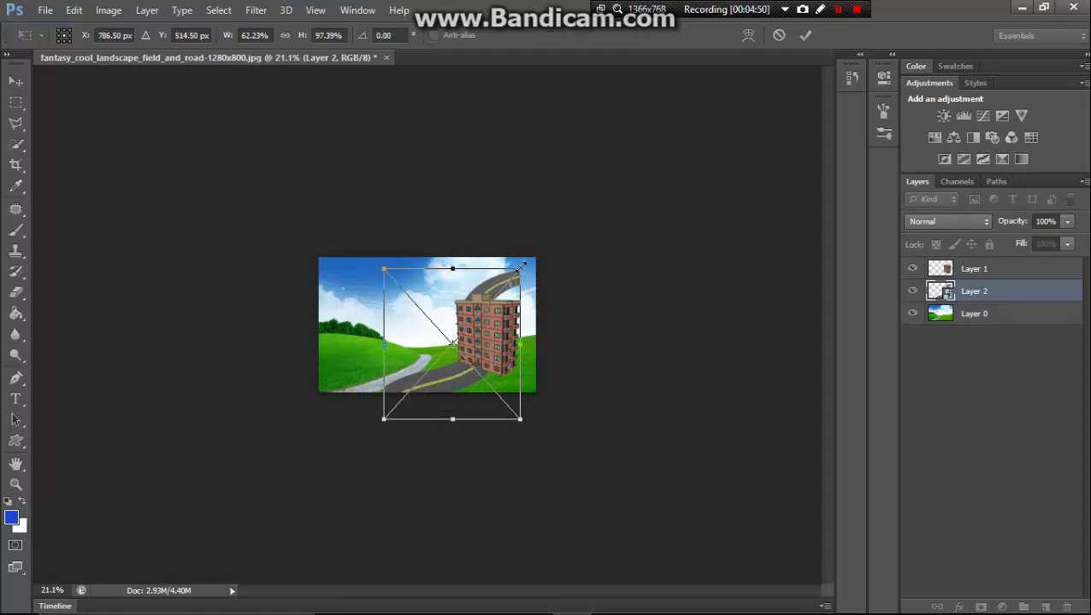
{"action": "mouse_move", "coordinate": [521, 269]}
{"action": "left_mouse_down"}
{"action": "mouse_move", "coordinate": [489, 331]}
{"action": "mouse_move", "coordinate": [519, 283]}
{"action": "left_mouse_up"}
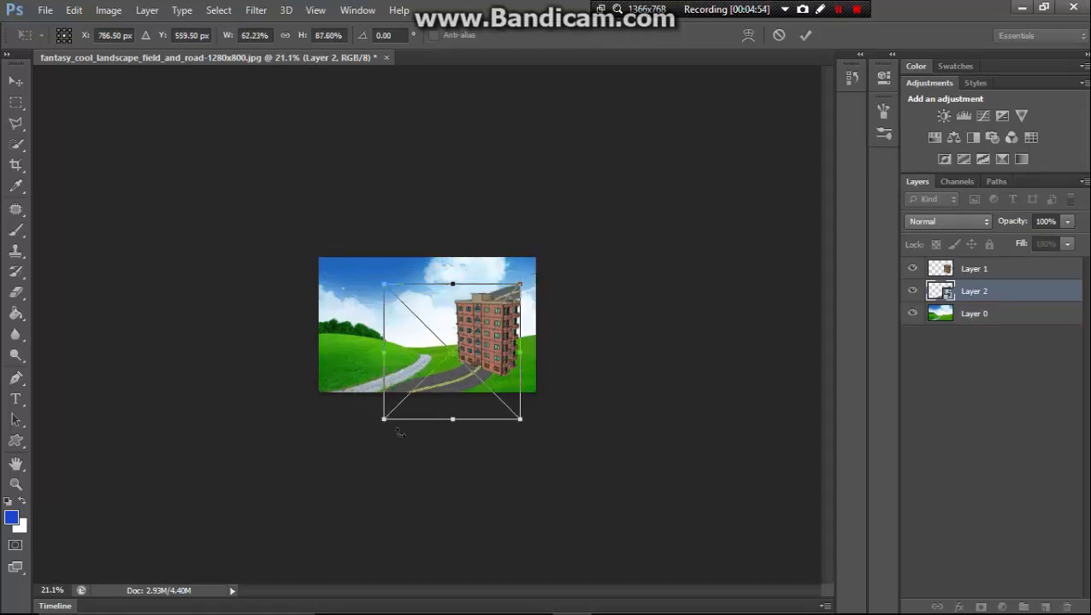
{"action": "mouse_move", "coordinate": [383, 418]}
{"action": "left_mouse_down"}
{"action": "mouse_move", "coordinate": [369, 420]}
{"action": "mouse_move", "coordinate": [383, 419]}
{"action": "left_mouse_up"}
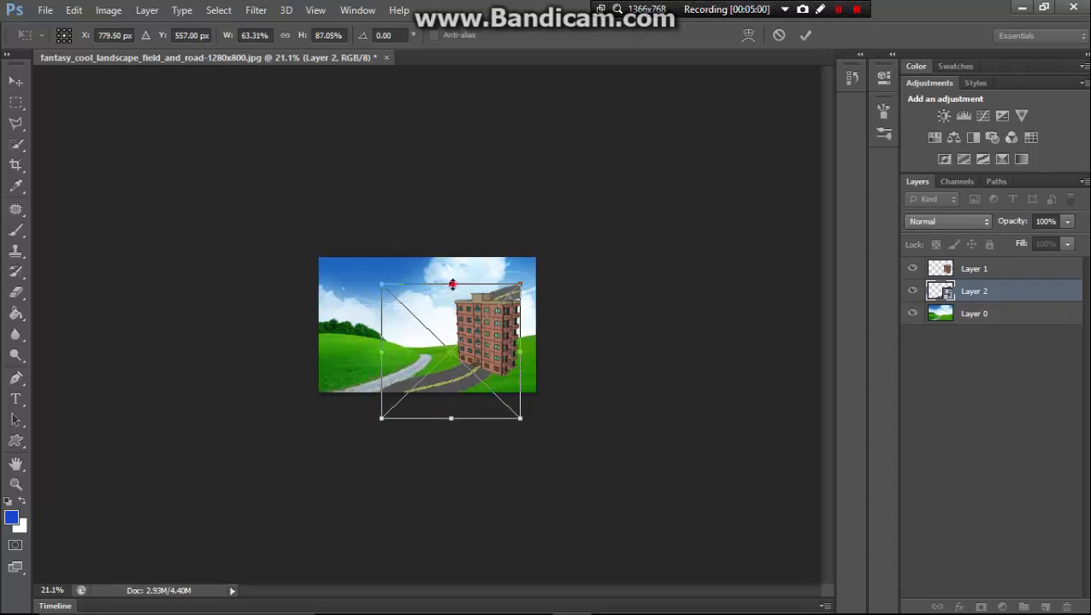
{"action": "left_click_drag", "start_coordinate": [452, 285], "coordinate": [450, 294]}
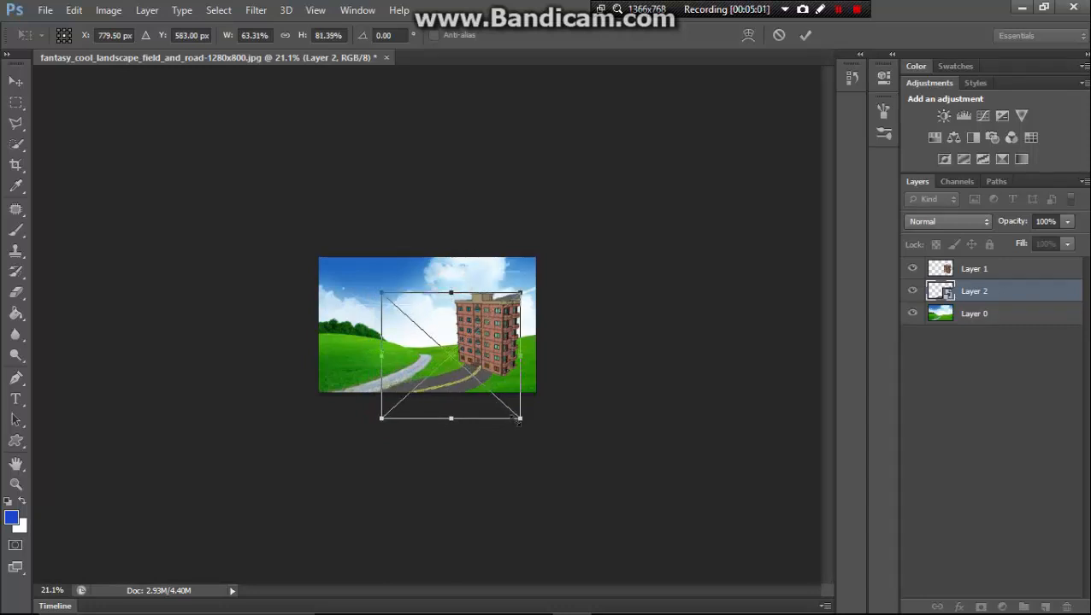
{"action": "left_click_drag", "start_coordinate": [519, 420], "coordinate": [520, 416]}
{"action": "mouse_move", "coordinate": [380, 292]}
{"action": "left_mouse_down"}
{"action": "mouse_move", "coordinate": [377, 300]}
{"action": "mouse_move", "coordinate": [378, 289]}
{"action": "left_mouse_up"}
{"action": "mouse_move", "coordinate": [444, 417]}
{"action": "left_mouse_down"}
{"action": "mouse_move", "coordinate": [453, 408]}
{"action": "mouse_move", "coordinate": [430, 416]}
{"action": "left_mouse_up"}
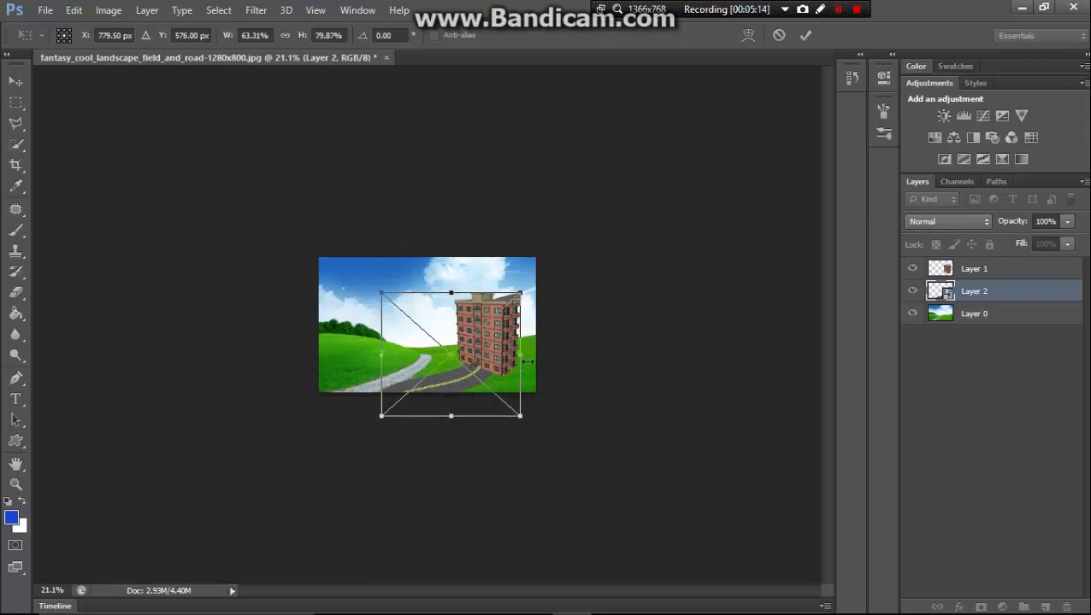
{"action": "key", "text": "Return"}
Select the building layer and move the building left and down over the road.
{"action": "key", "text": "z"}
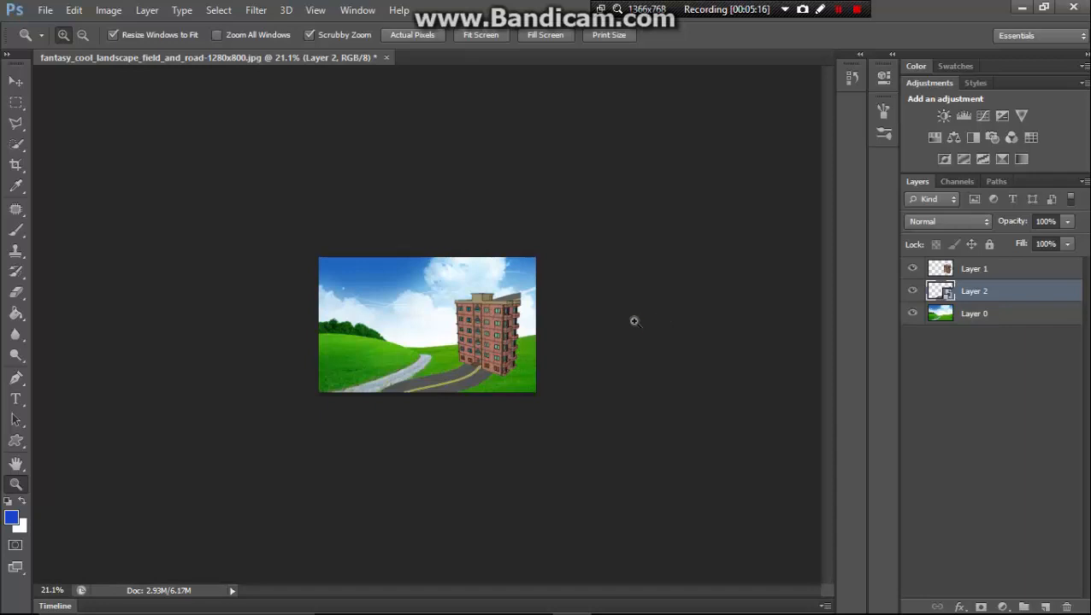
{"action": "left_click_drag", "start_coordinate": [642, 303], "coordinate": [677, 256]}
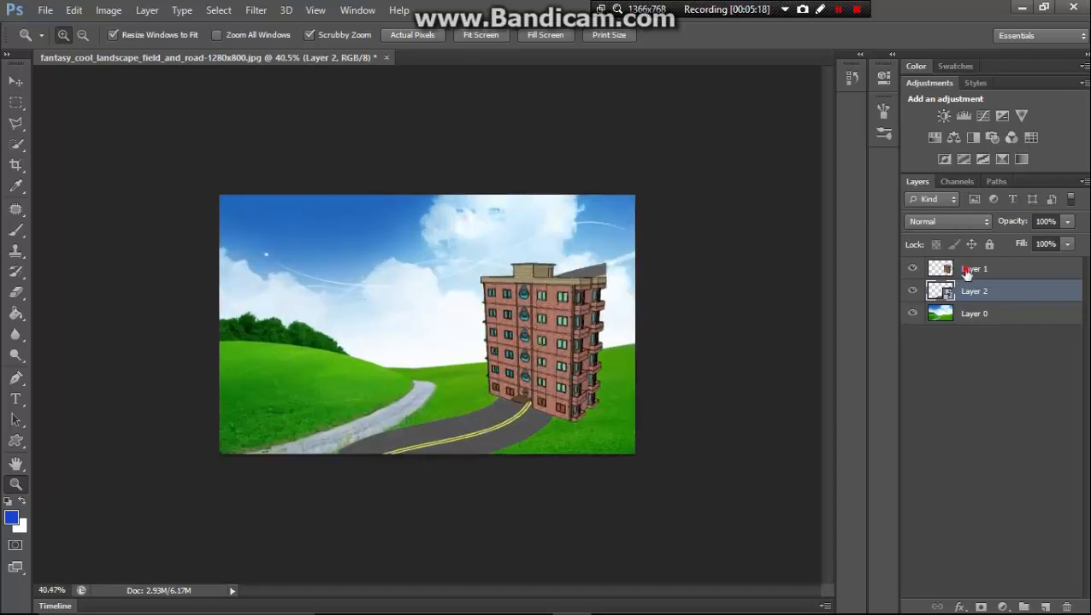
{"action": "left_click", "coordinate": [967, 270]}
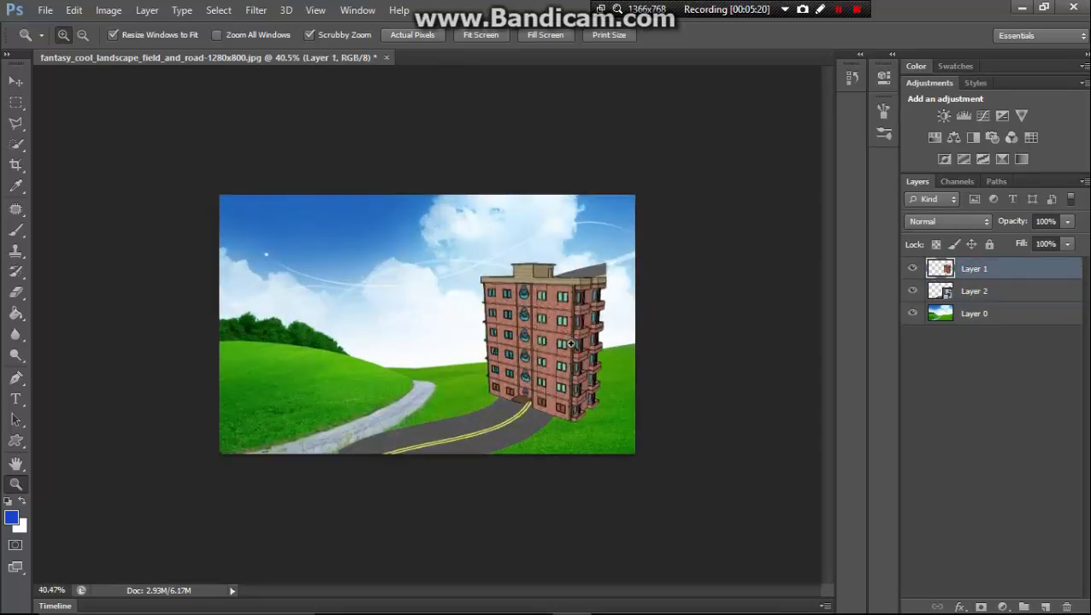
{"action": "left_click_drag", "start_coordinate": [571, 343], "coordinate": [595, 320]}
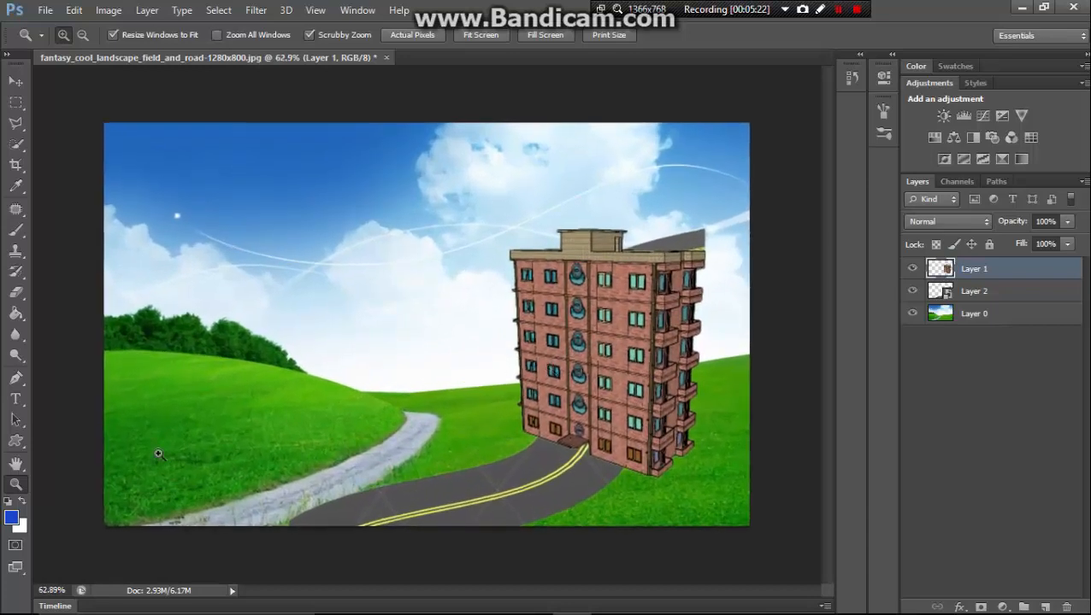
{"action": "left_click_drag", "start_coordinate": [436, 301], "coordinate": [404, 341]}
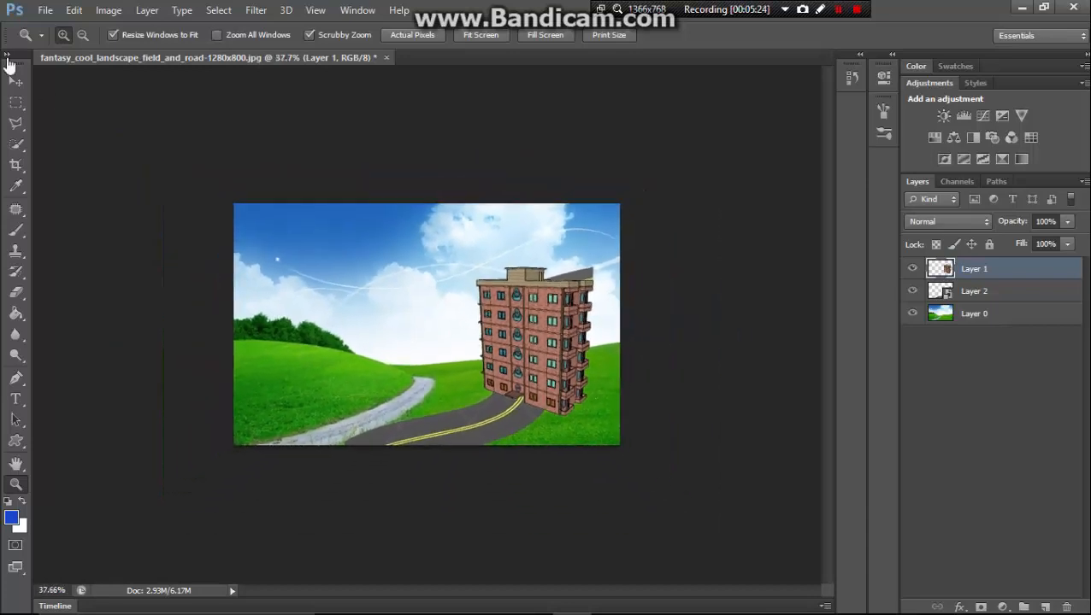
{"action": "left_click", "coordinate": [16, 82]}
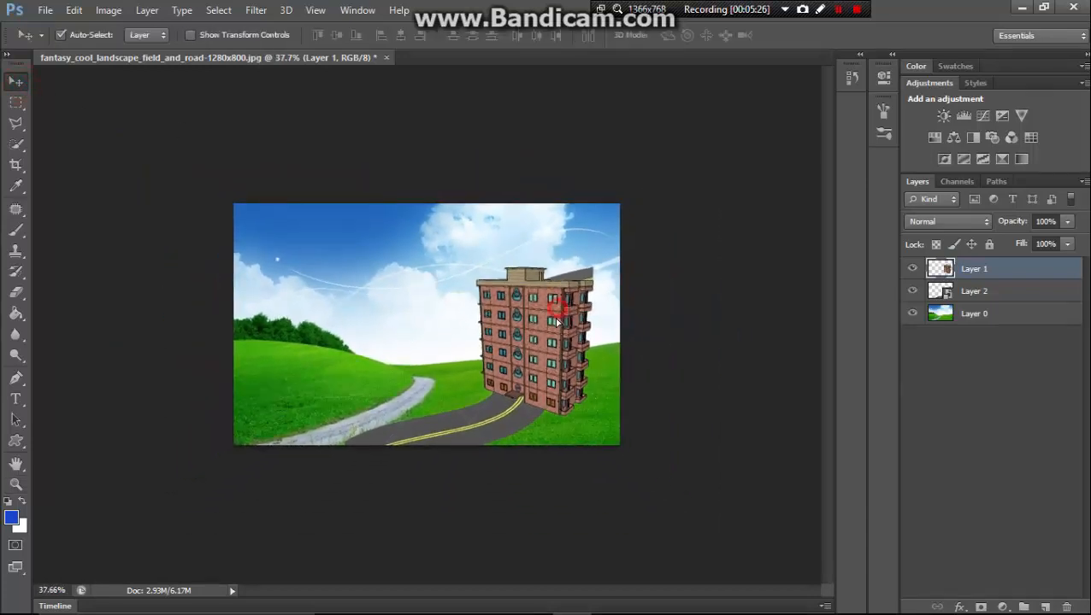
{"action": "left_click_drag", "start_coordinate": [557, 315], "coordinate": [520, 331]}
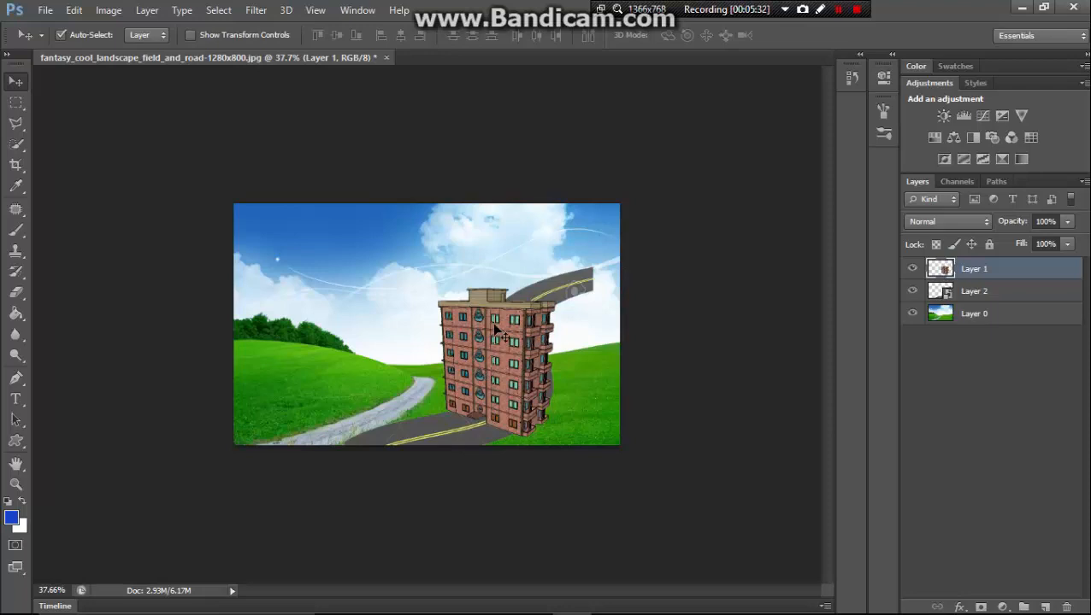
Warp the road layer, pulling its upper corner in behind the building and bending its lower edge upward.
{"action": "left_click", "coordinate": [963, 293]}
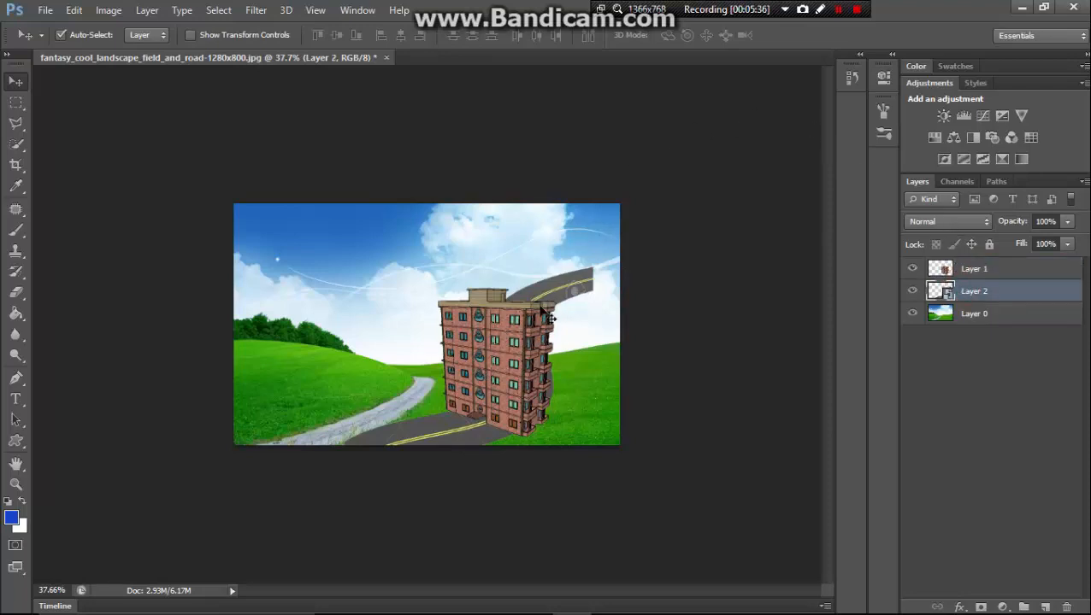
{"action": "key", "text": "ctrl+t"}
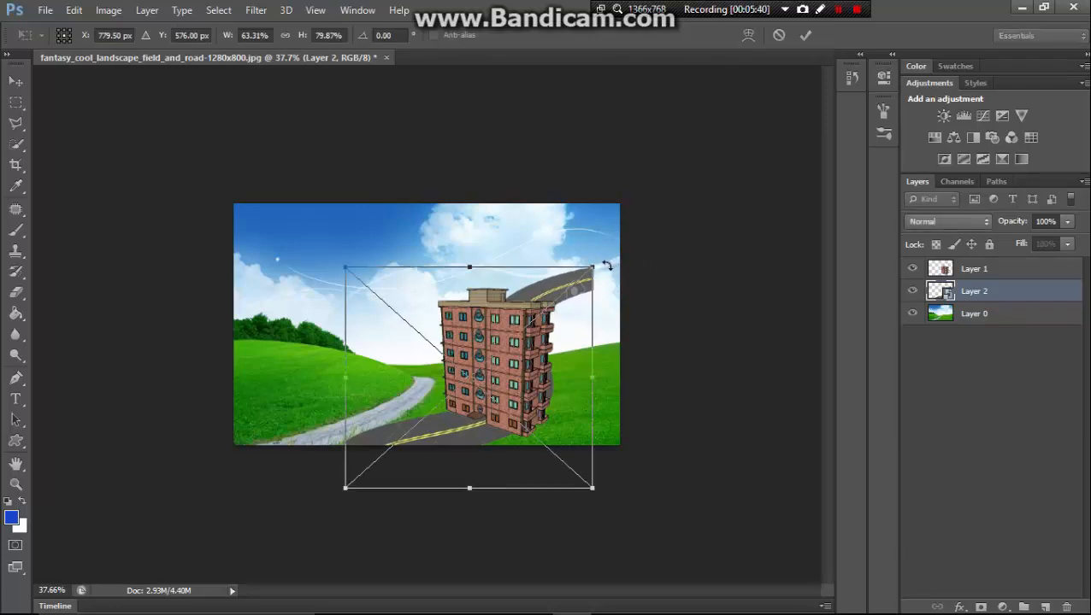
{"action": "left_click", "coordinate": [750, 35]}
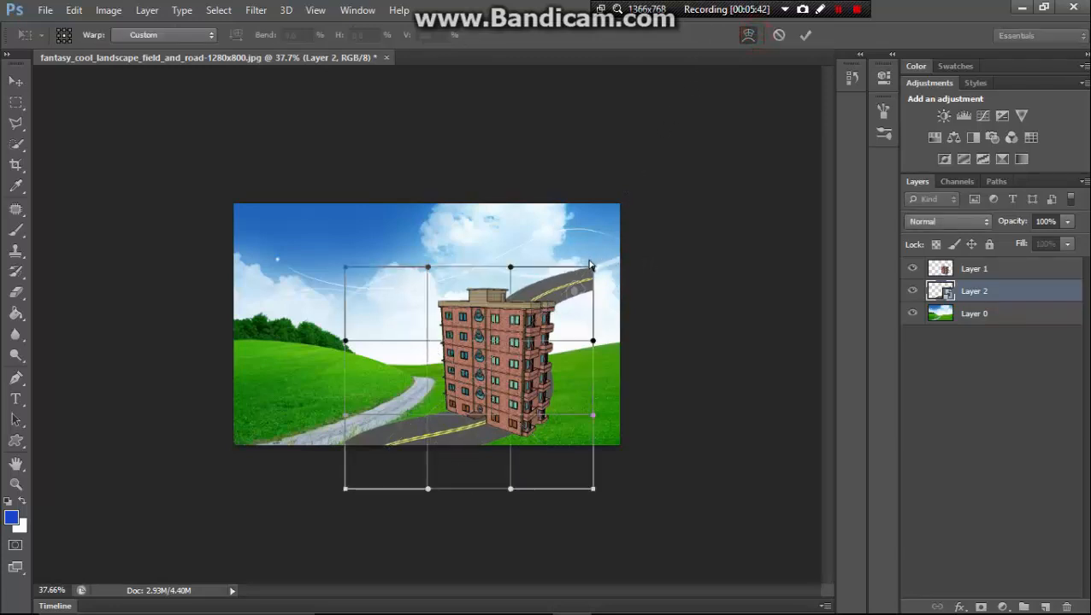
{"action": "left_click_drag", "start_coordinate": [593, 270], "coordinate": [469, 326]}
{"action": "left_click_drag", "start_coordinate": [424, 271], "coordinate": [464, 382]}
{"action": "left_click_drag", "start_coordinate": [513, 494], "coordinate": [486, 445]}
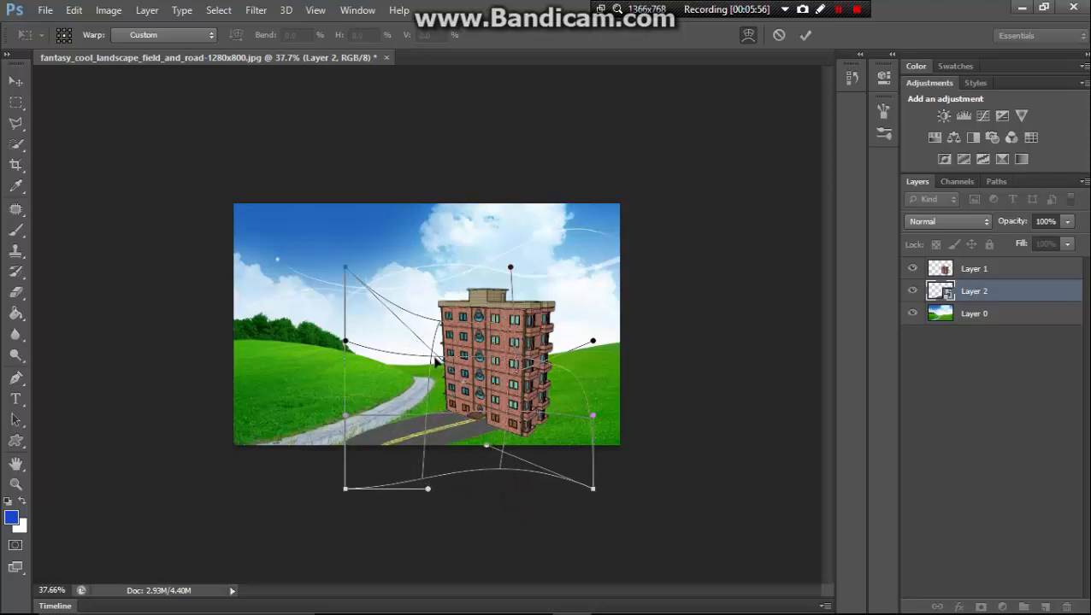
{"action": "left_click_drag", "start_coordinate": [434, 360], "coordinate": [442, 380]}
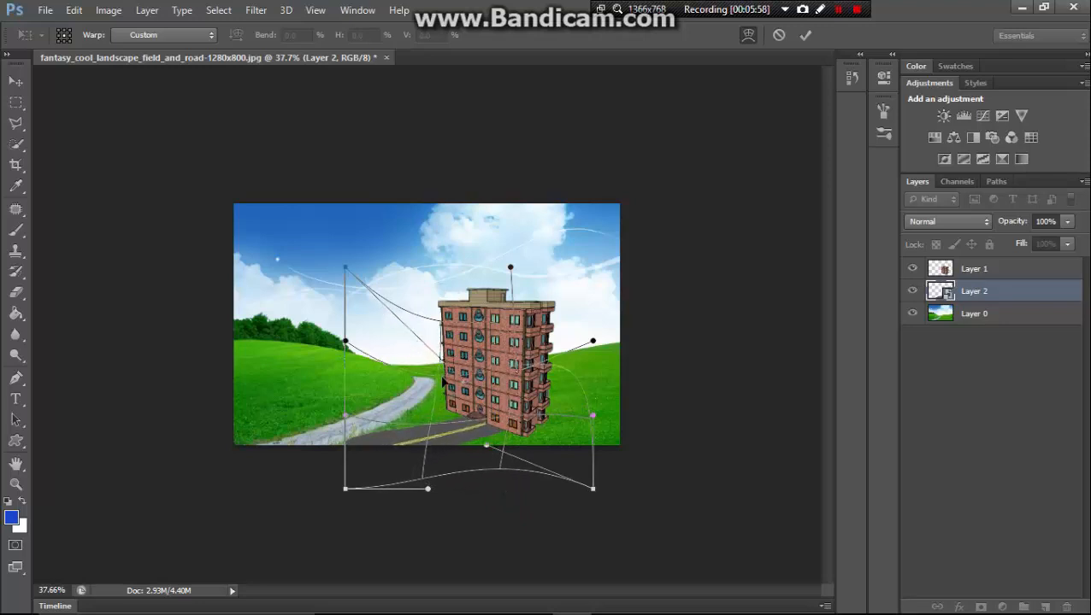
{"action": "left_click_drag", "start_coordinate": [494, 457], "coordinate": [462, 420]}
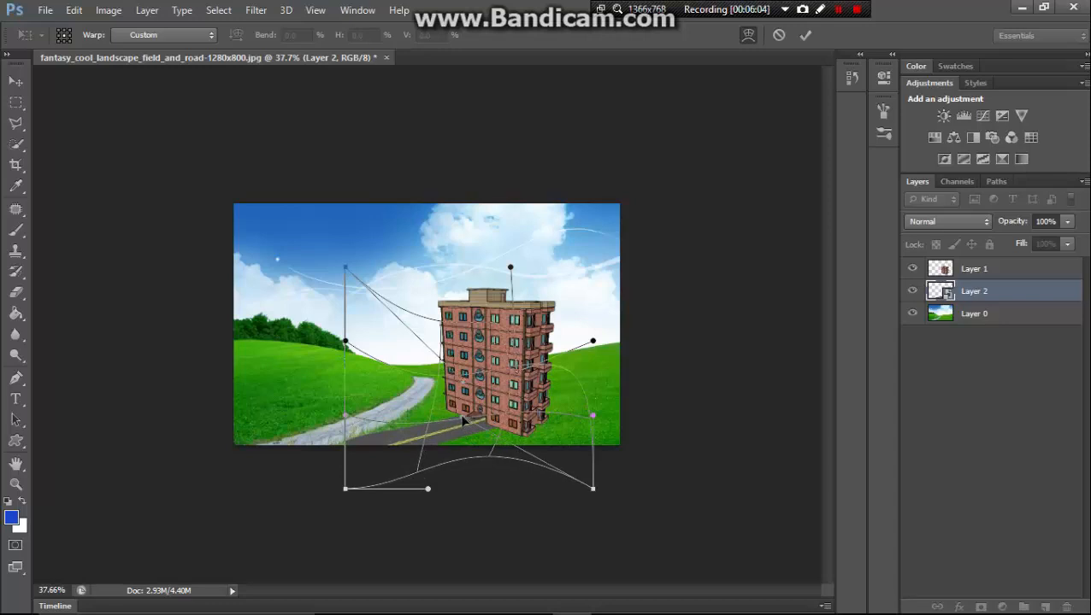
Reshape the warp's corners and lower edge so the road narrows toward the building's entrance, and apply the warp.
{"action": "left_click_drag", "start_coordinate": [346, 272], "coordinate": [355, 313]}
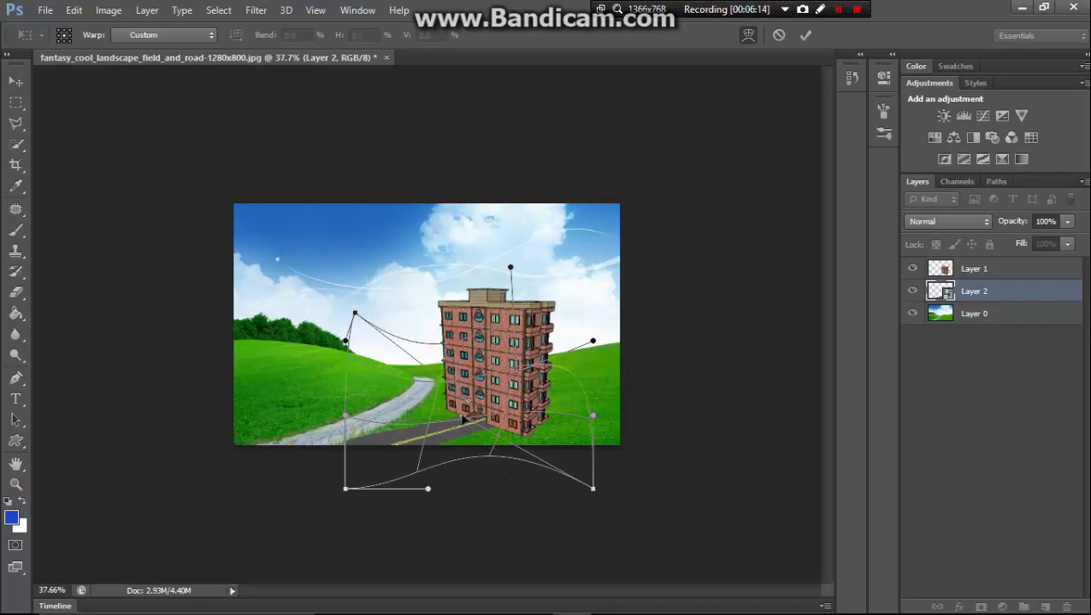
{"action": "mouse_move", "coordinate": [455, 418]}
{"action": "left_mouse_down"}
{"action": "mouse_move", "coordinate": [468, 431]}
{"action": "mouse_move", "coordinate": [464, 419]}
{"action": "left_mouse_up"}
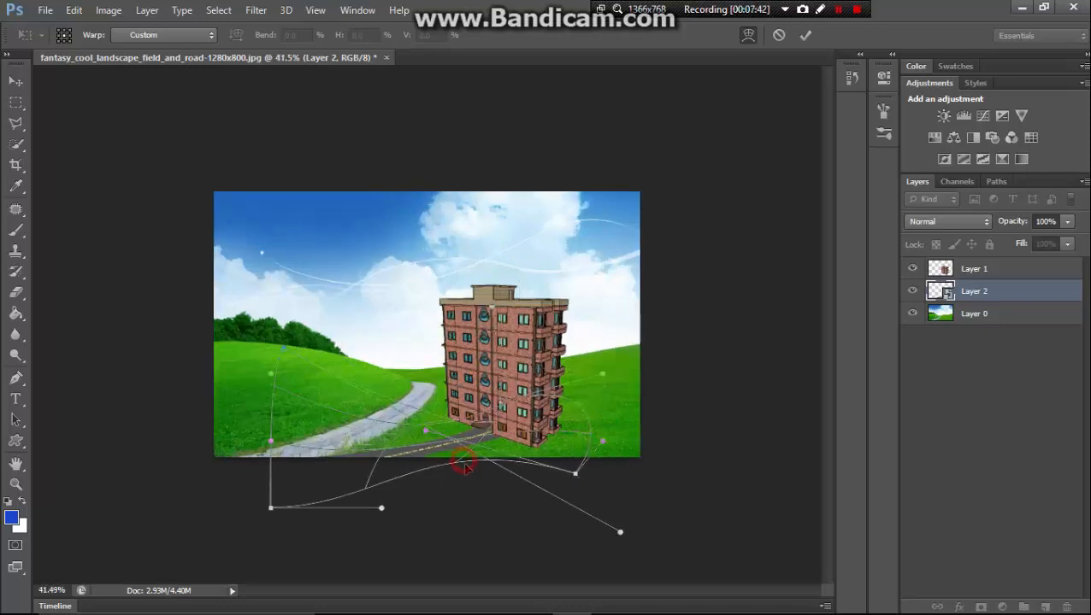
{"action": "left_click_drag", "start_coordinate": [463, 464], "coordinate": [466, 471]}
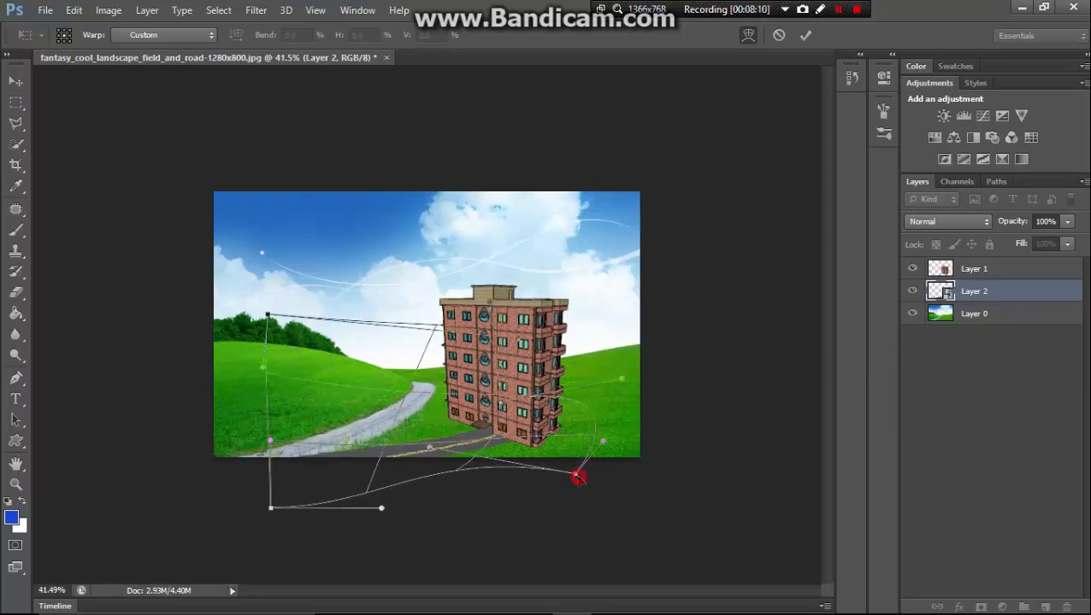
{"action": "left_click_drag", "start_coordinate": [577, 474], "coordinate": [514, 436]}
{"action": "key", "text": "z"}
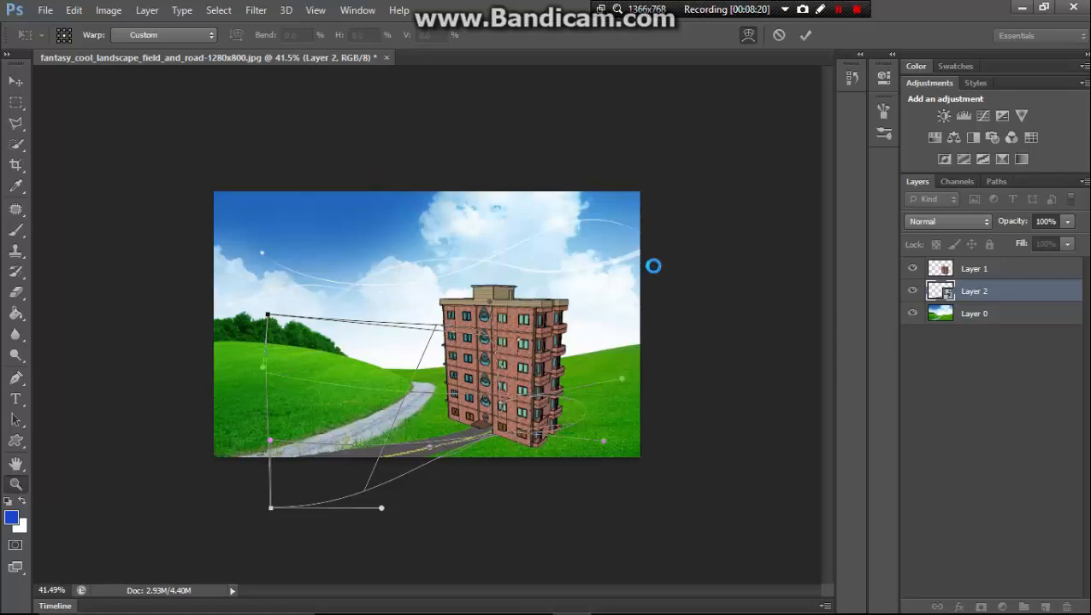
{"action": "key", "text": "Return"}
{"action": "left_click_drag", "start_coordinate": [432, 429], "coordinate": [464, 398]}
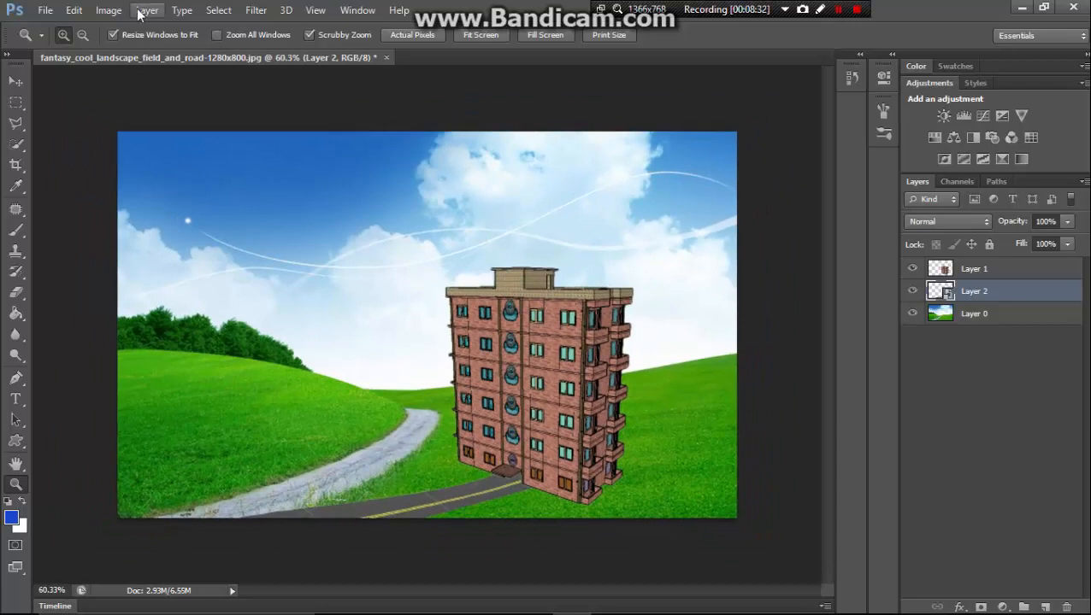
Start opening another picture and browse to the image 5 folder on drive E.
{"action": "left_click", "coordinate": [44, 10]}
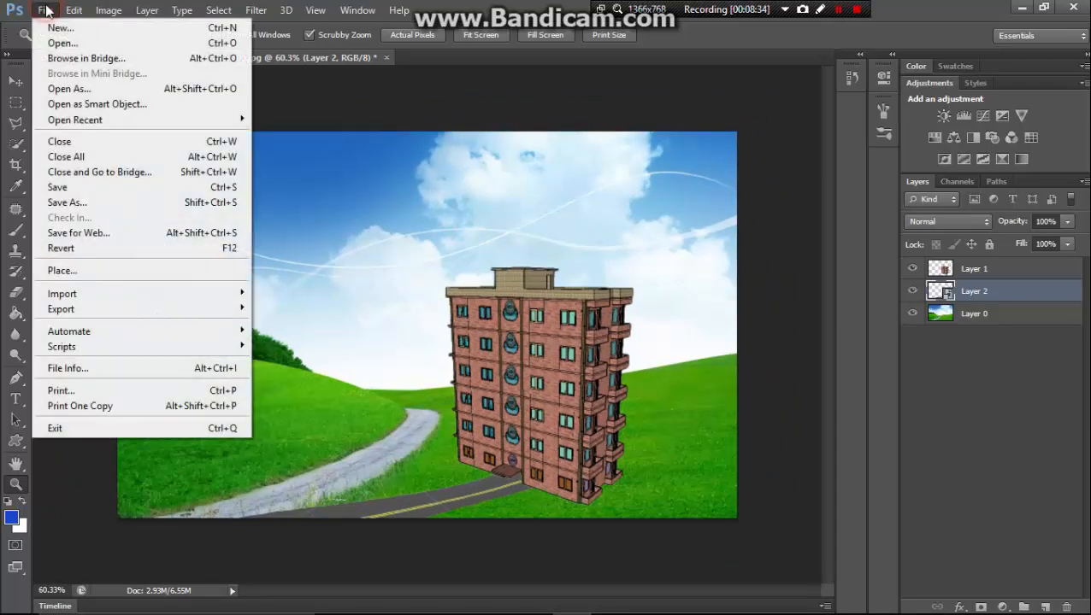
{"action": "left_click", "coordinate": [82, 42]}
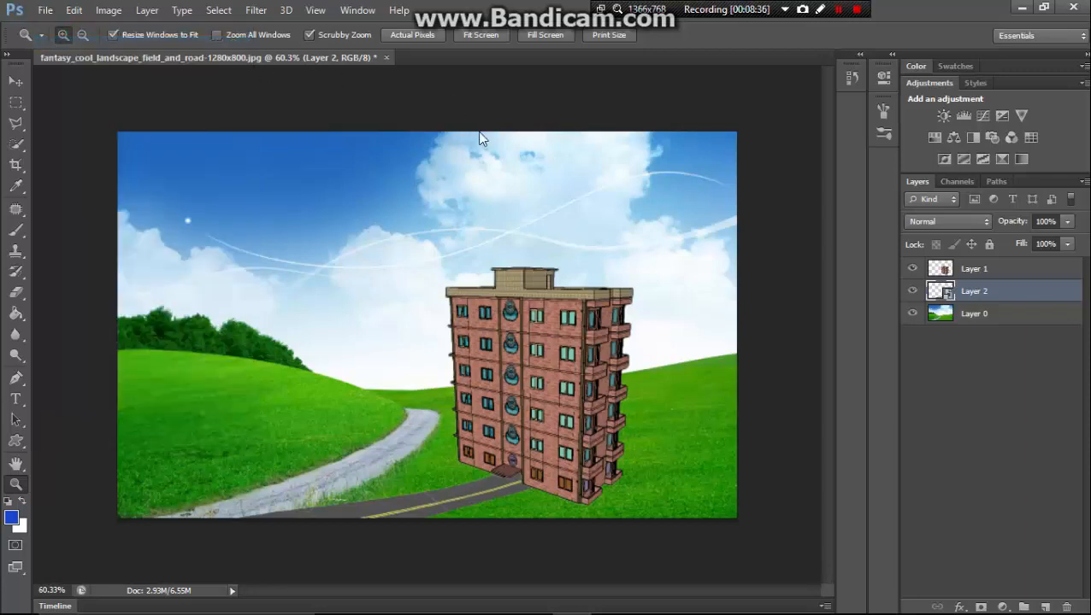
{"action": "scroll", "coordinate": [759, 254], "scroll_direction": "down", "scroll_amount": 3}
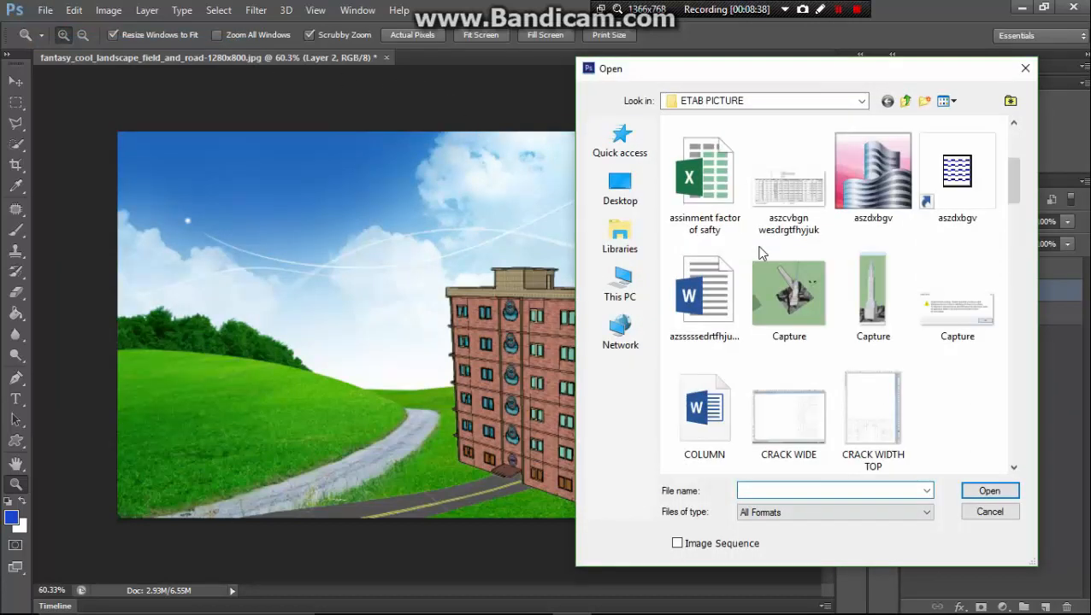
{"action": "scroll", "coordinate": [759, 254], "scroll_direction": "down", "scroll_amount": 3}
{"action": "scroll", "coordinate": [759, 254], "scroll_direction": "up", "scroll_amount": 5}
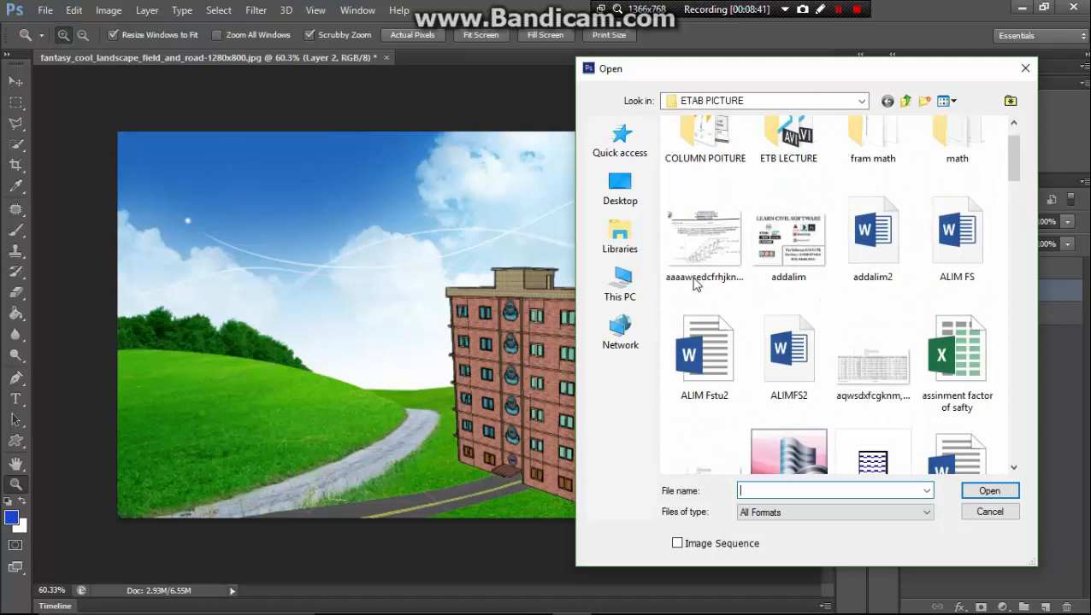
{"action": "left_click", "coordinate": [631, 276]}
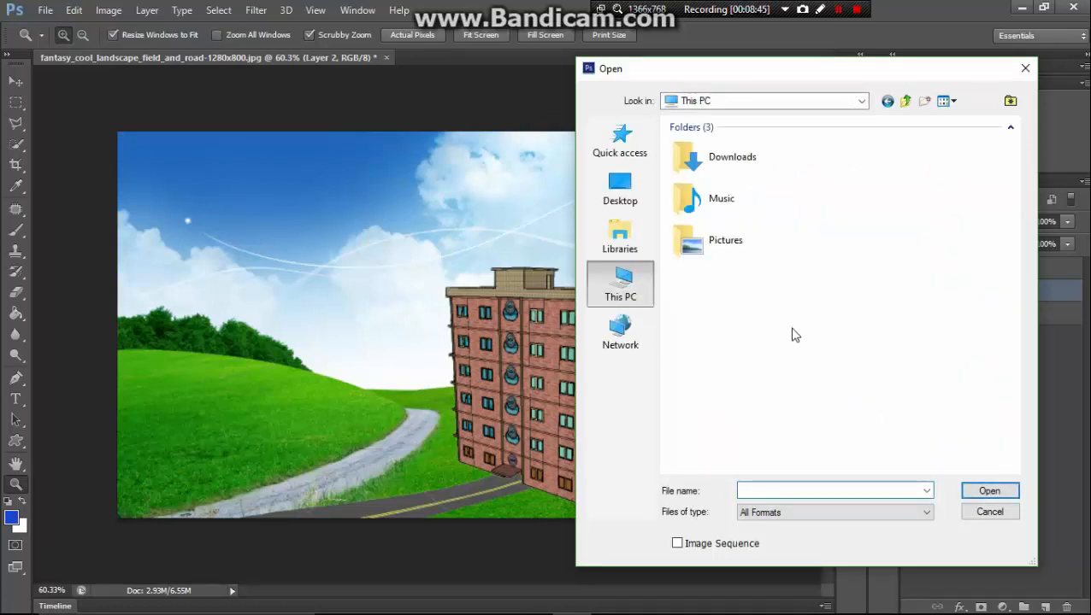
{"action": "scroll", "coordinate": [750, 341], "scroll_direction": "down", "scroll_amount": 2}
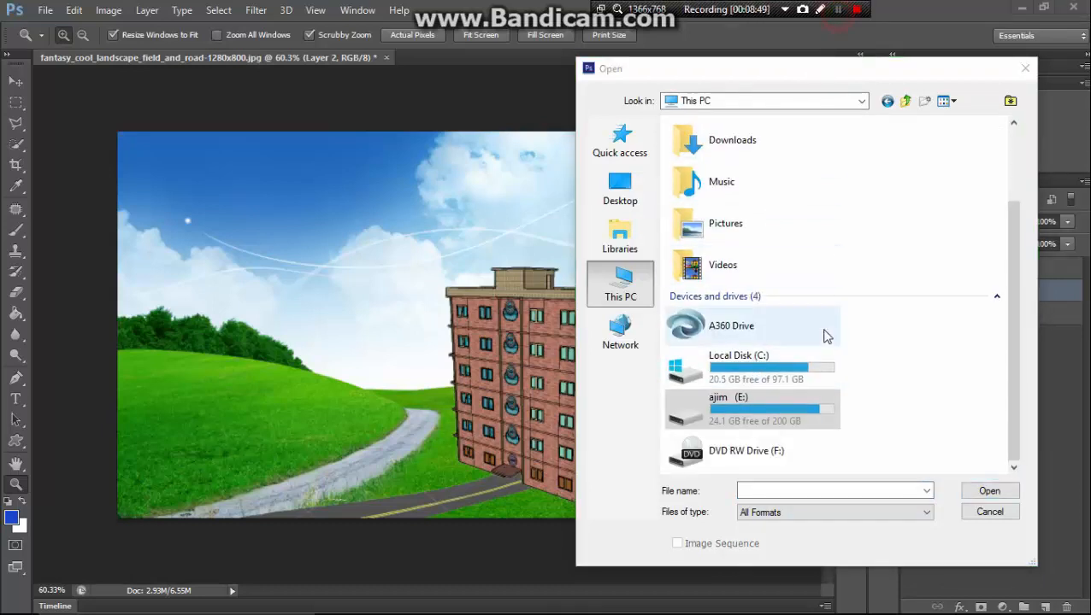
{"action": "left_click", "coordinate": [769, 421]}
{"action": "double_click", "coordinate": [770, 421]}
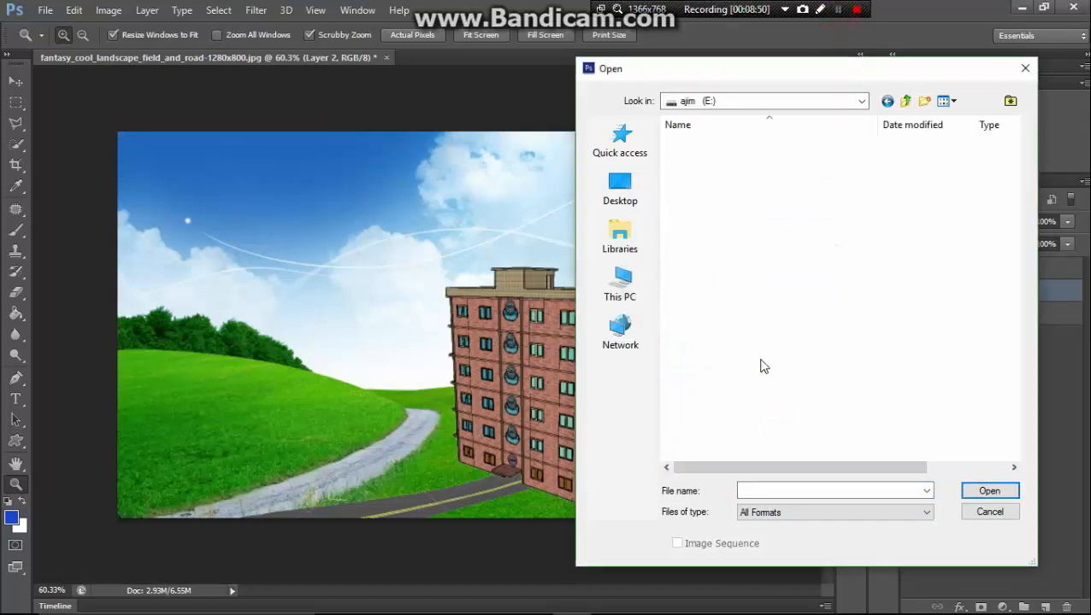
{"action": "scroll", "coordinate": [766, 359], "scroll_direction": "down", "scroll_amount": 1}
{"action": "scroll", "coordinate": [767, 359], "scroll_direction": "down", "scroll_amount": 2}
{"action": "scroll", "coordinate": [764, 354], "scroll_direction": "up", "scroll_amount": 3}
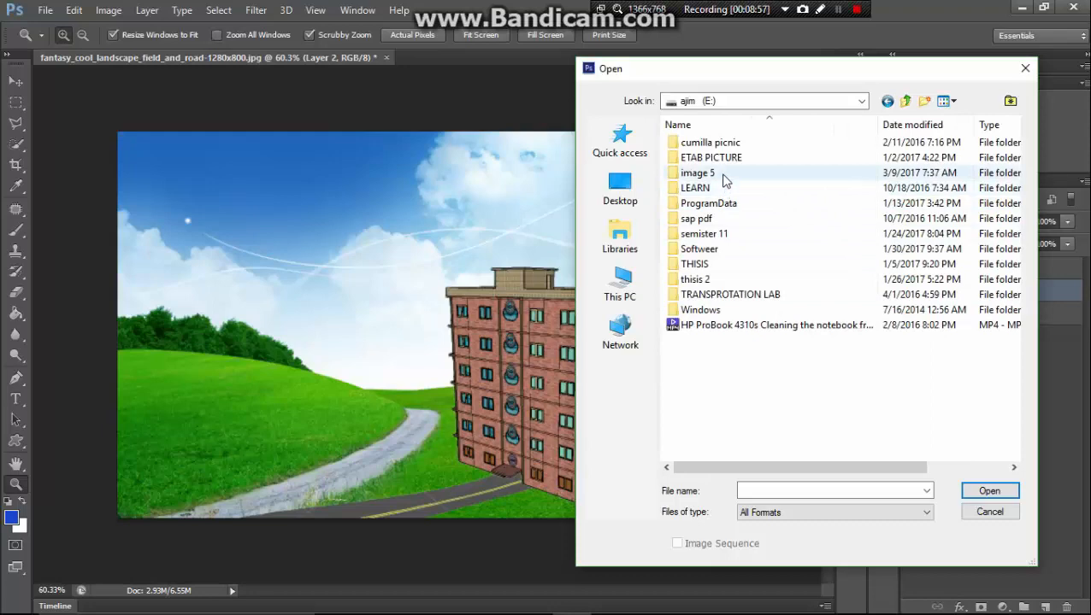
{"action": "double_click", "coordinate": [725, 175]}
Find the white car picture toyota_16corollale11a_angularfront_superwhite.png in the image 5 folder and open it.
{"action": "scroll", "coordinate": [831, 291], "scroll_direction": "down", "scroll_amount": 10}
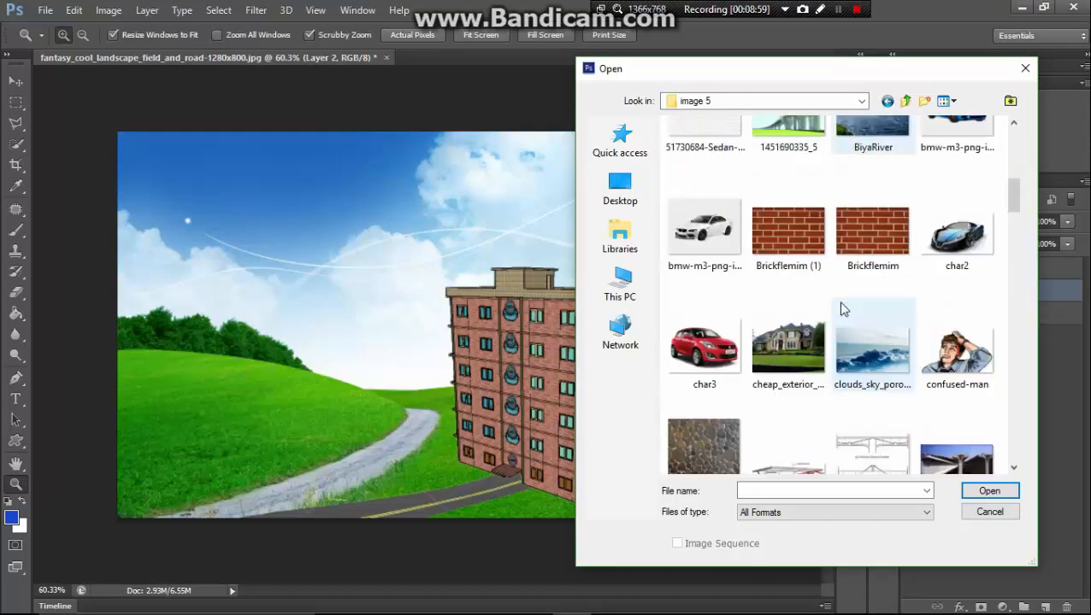
{"action": "scroll", "coordinate": [842, 310], "scroll_direction": "down", "scroll_amount": 15}
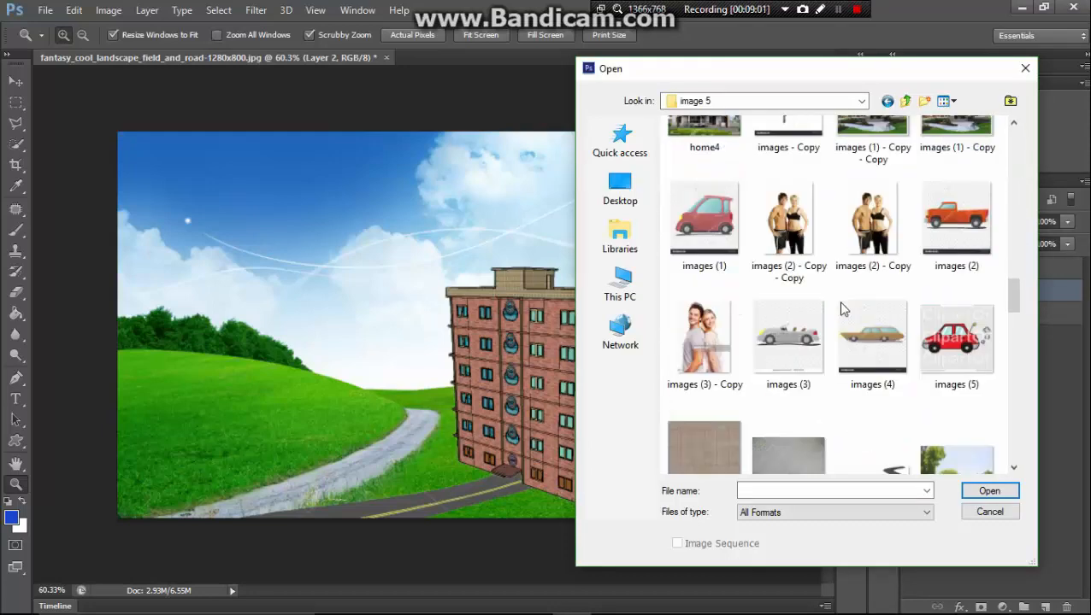
{"action": "scroll", "coordinate": [842, 310], "scroll_direction": "down", "scroll_amount": 10}
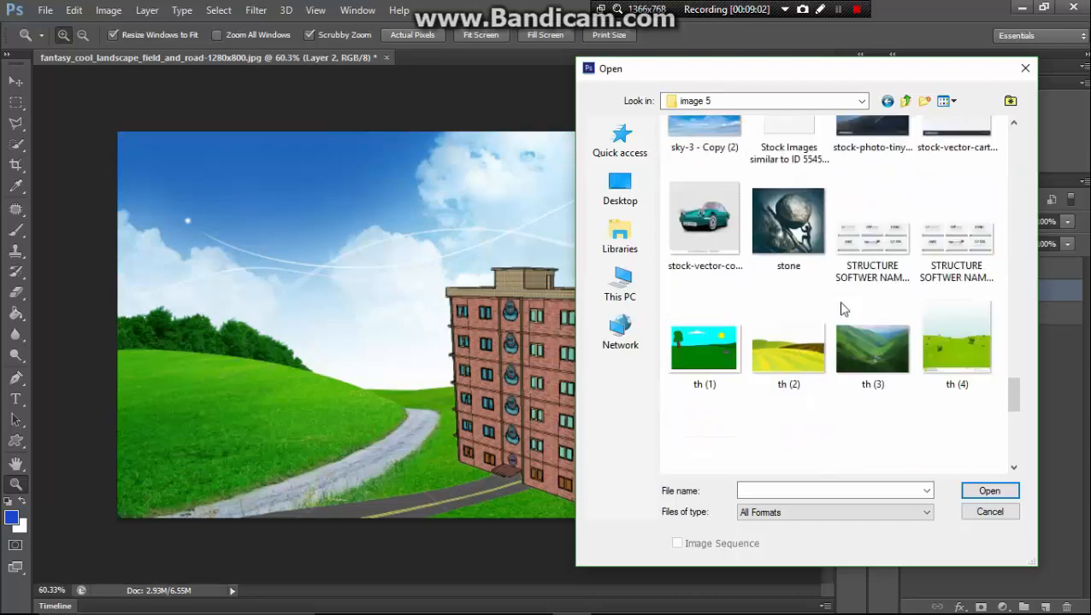
{"action": "scroll", "coordinate": [842, 310], "scroll_direction": "up", "scroll_amount": 12}
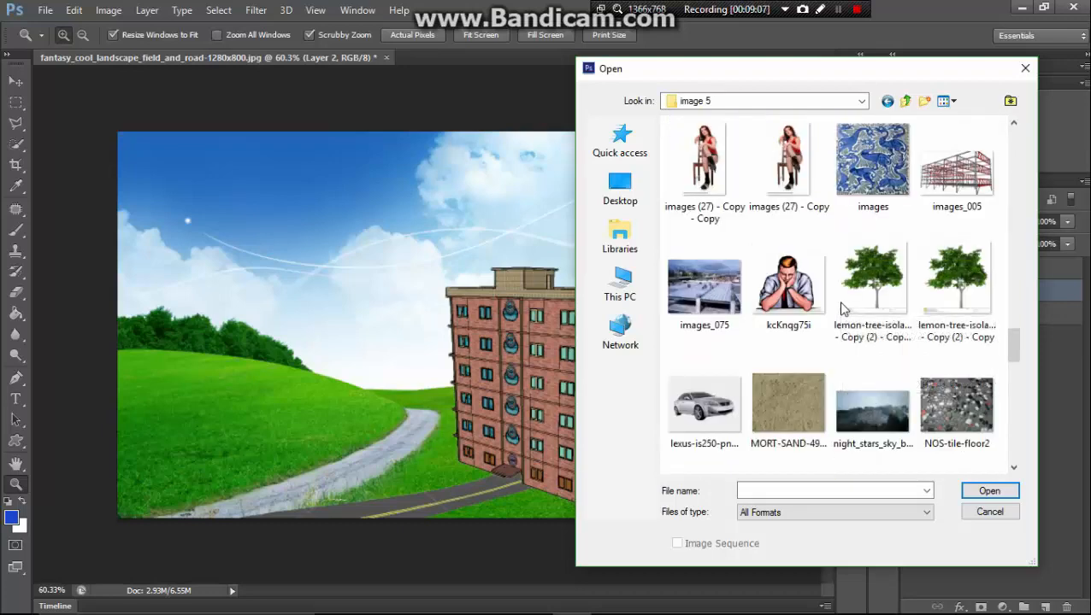
{"action": "scroll", "coordinate": [842, 309], "scroll_direction": "up", "scroll_amount": 8}
{"action": "scroll", "coordinate": [842, 310], "scroll_direction": "up", "scroll_amount": 6}
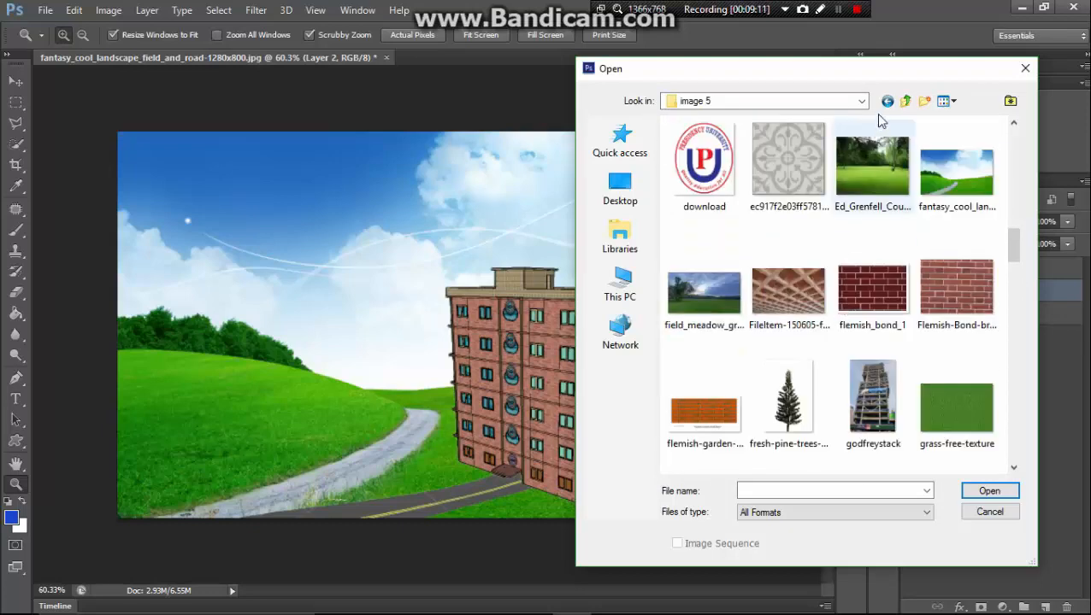
{"action": "left_click", "coordinate": [839, 10]}
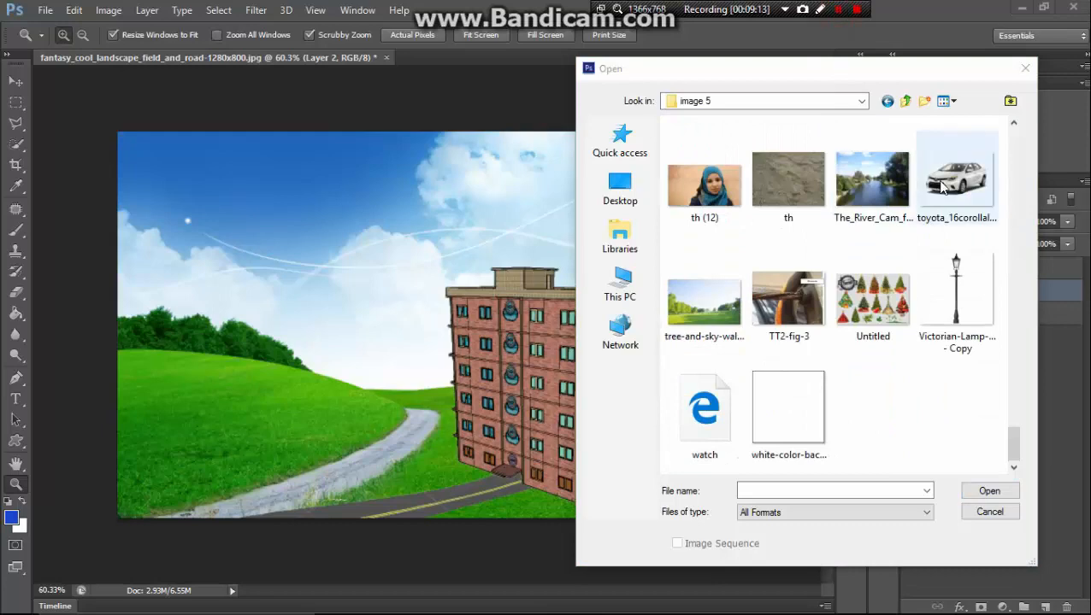
{"action": "double_click", "coordinate": [938, 191]}
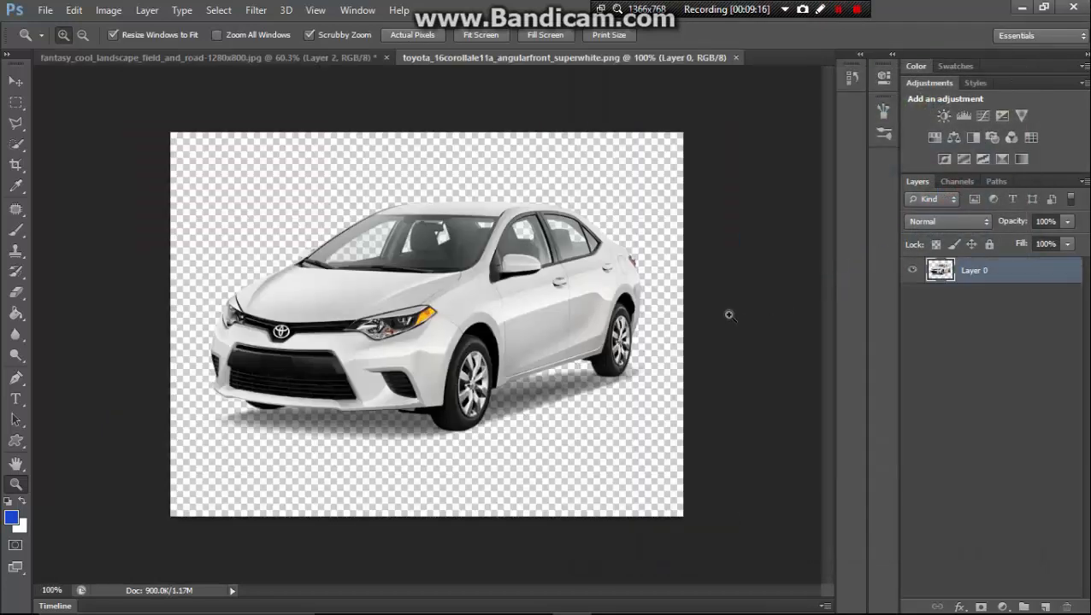
Undock the car picture into a floating window and place it beside the visible part of the landscape.
{"action": "left_click", "coordinate": [311, 58]}
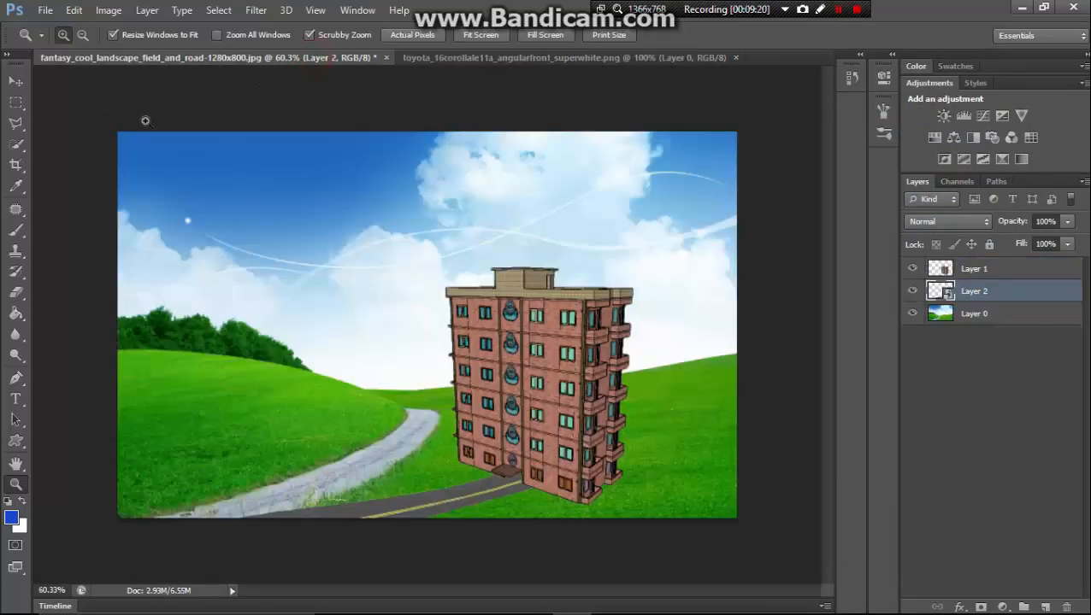
{"action": "left_click", "coordinate": [16, 80]}
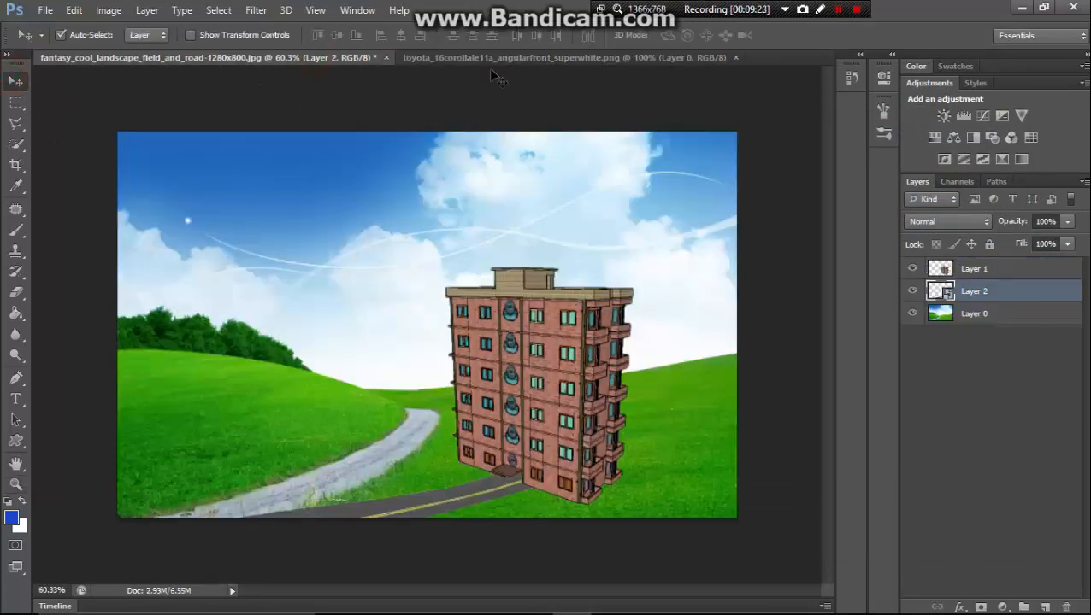
{"action": "left_click_drag", "start_coordinate": [556, 57], "coordinate": [583, 126]}
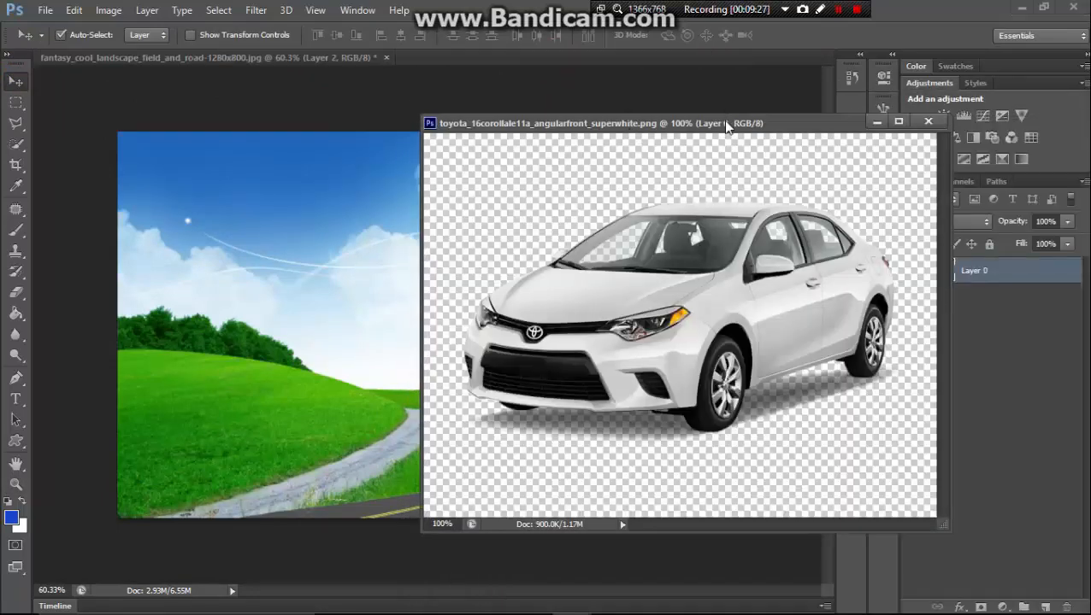
{"action": "left_click_drag", "start_coordinate": [724, 123], "coordinate": [809, 117]}
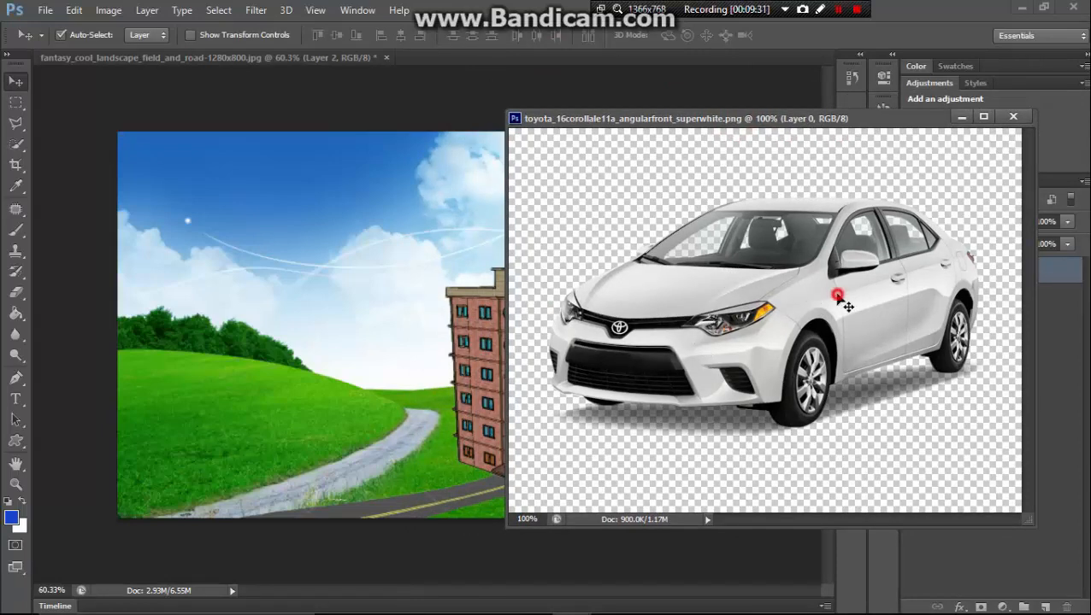
Copy the car into the landscape document with the Move tool and convert its new layer to a smart object.
{"action": "left_click_drag", "start_coordinate": [838, 299], "coordinate": [433, 418]}
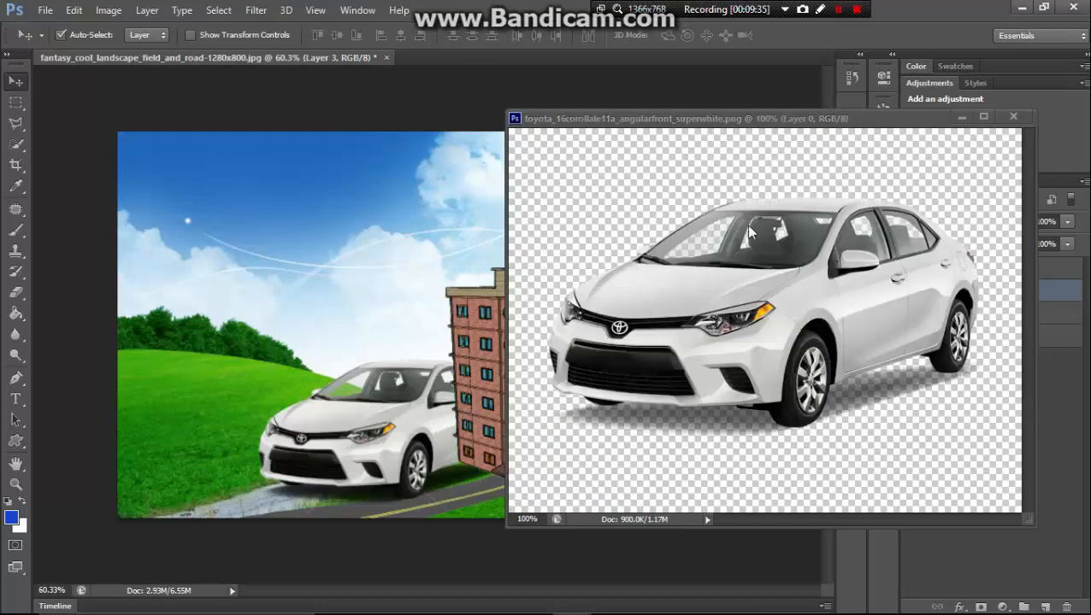
{"action": "left_click", "coordinate": [1013, 117]}
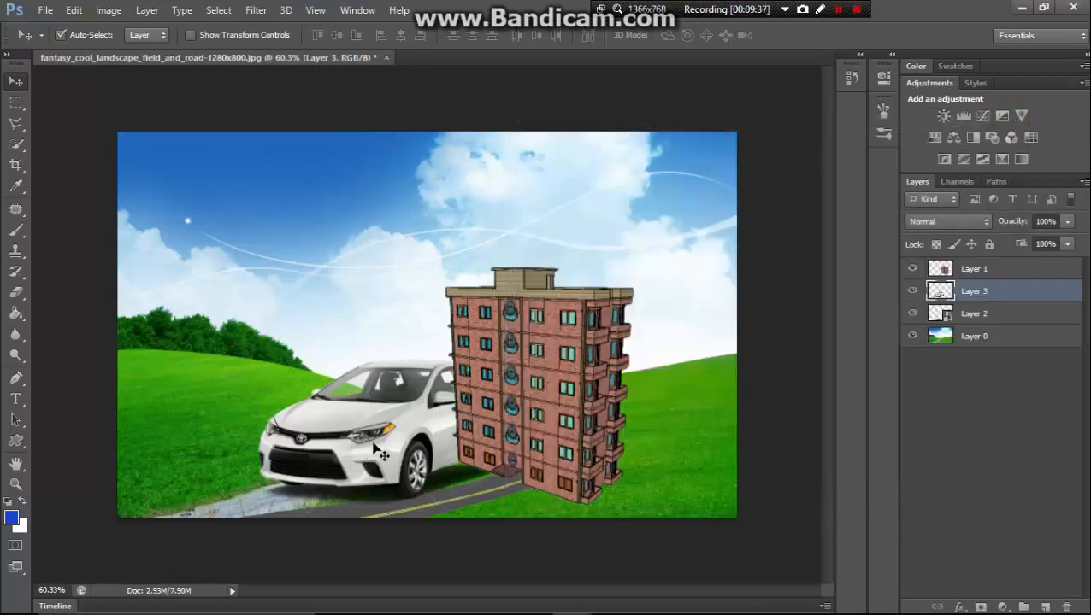
{"action": "right_click", "coordinate": [994, 292]}
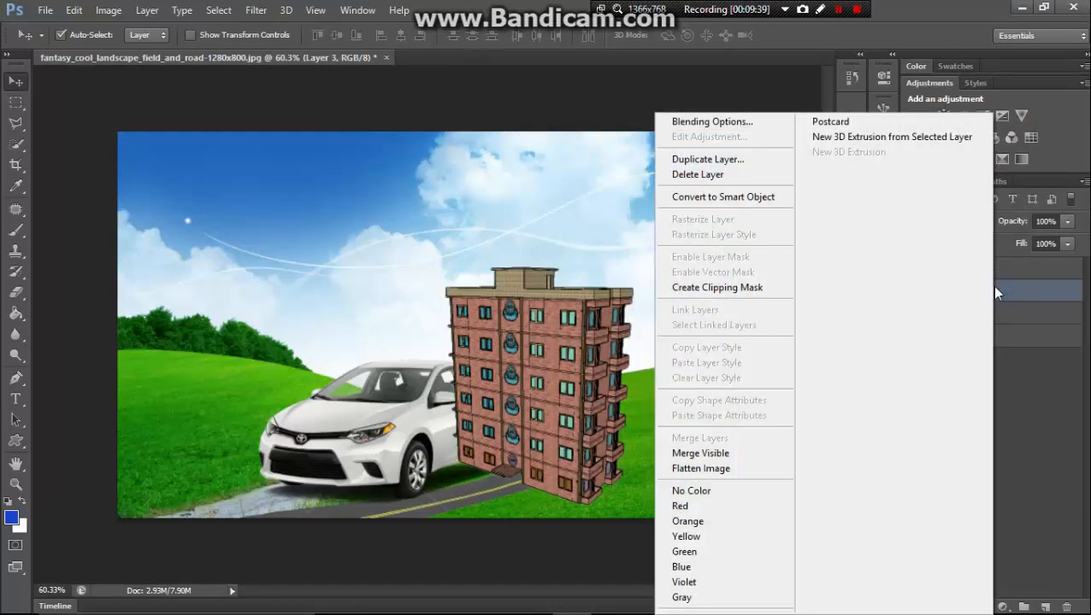
{"action": "left_click", "coordinate": [760, 199]}
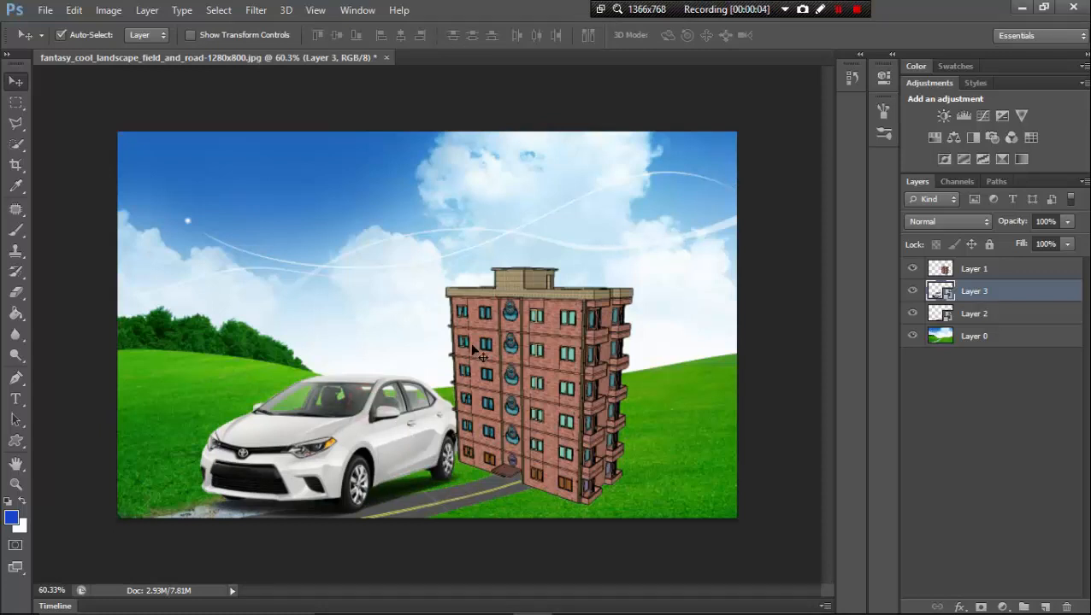
Scale the car with Free Transform to about 75% width and 45% height and move it onto the road.
{"action": "key", "text": "ctrl+t"}
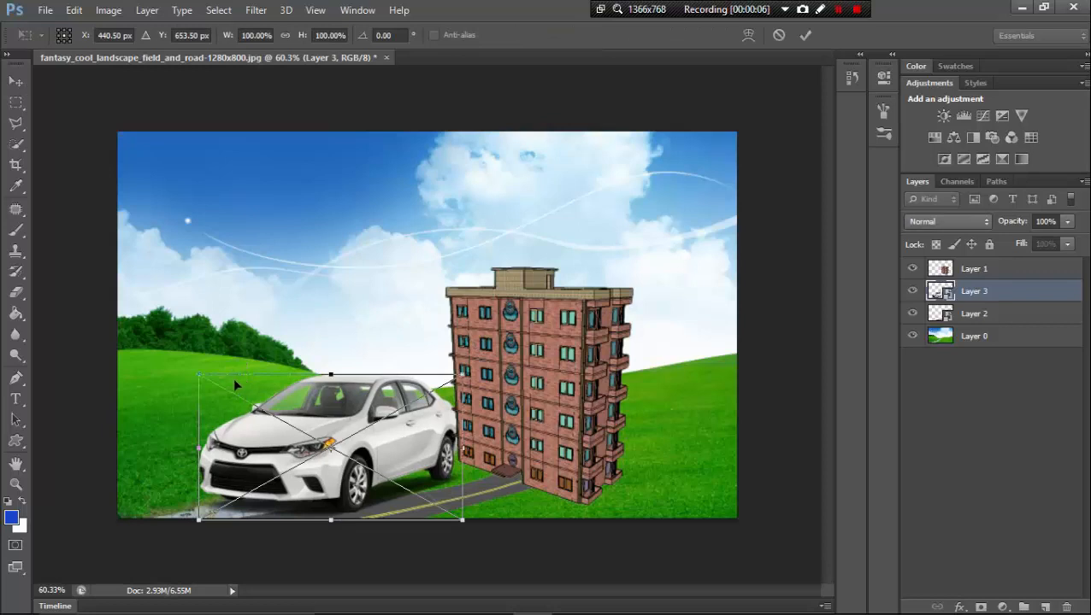
{"action": "left_click_drag", "start_coordinate": [198, 373], "coordinate": [257, 446]}
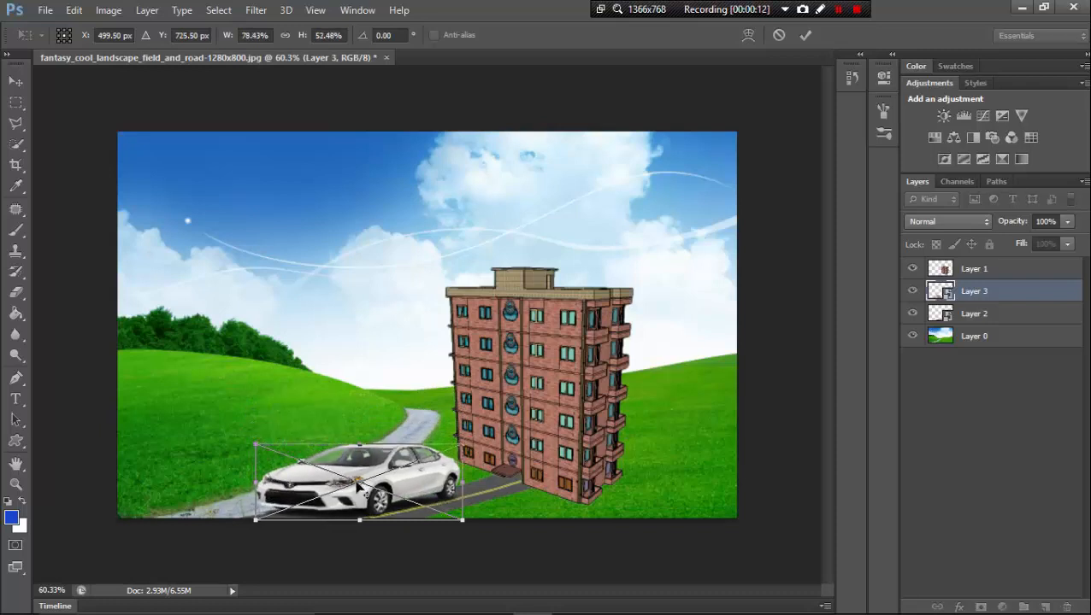
{"action": "left_click_drag", "start_coordinate": [370, 484], "coordinate": [362, 486]}
{"action": "left_click_drag", "start_coordinate": [459, 445], "coordinate": [454, 455]}
{"action": "left_click_drag", "start_coordinate": [389, 486], "coordinate": [416, 478]}
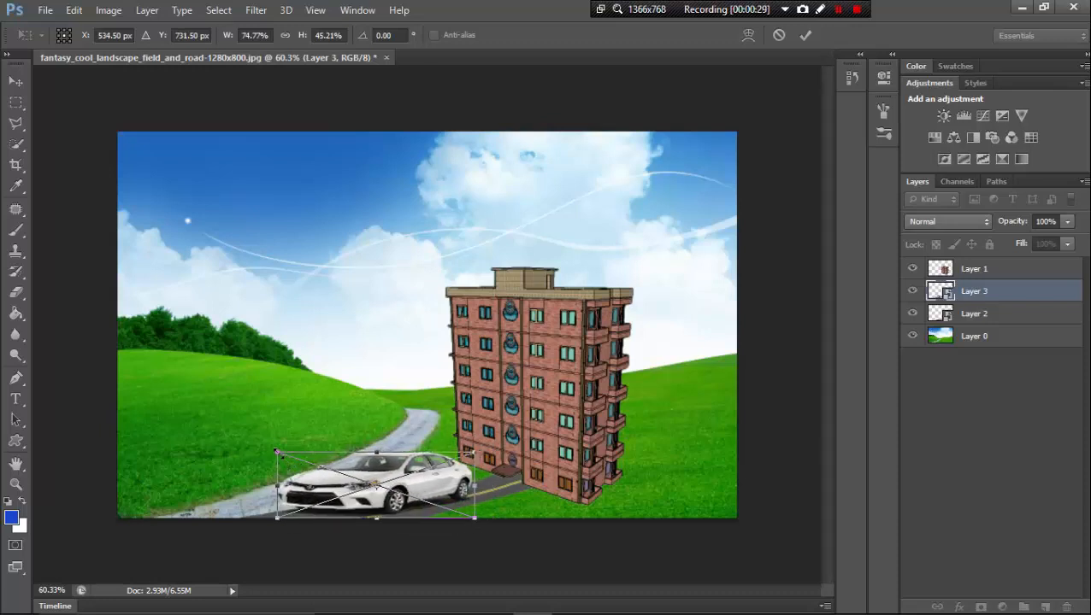
Scale the car further to about 46% width and 41% height, position it on the road before the entrance, and apply the transform.
{"action": "left_click_drag", "start_coordinate": [276, 452], "coordinate": [352, 466]}
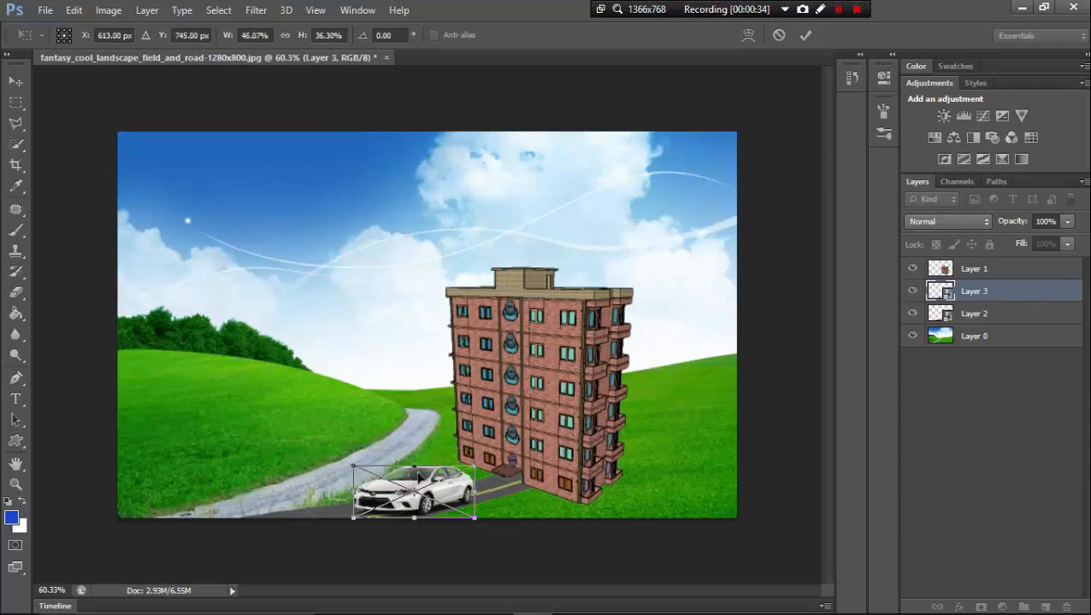
{"action": "left_click_drag", "start_coordinate": [445, 489], "coordinate": [437, 489]}
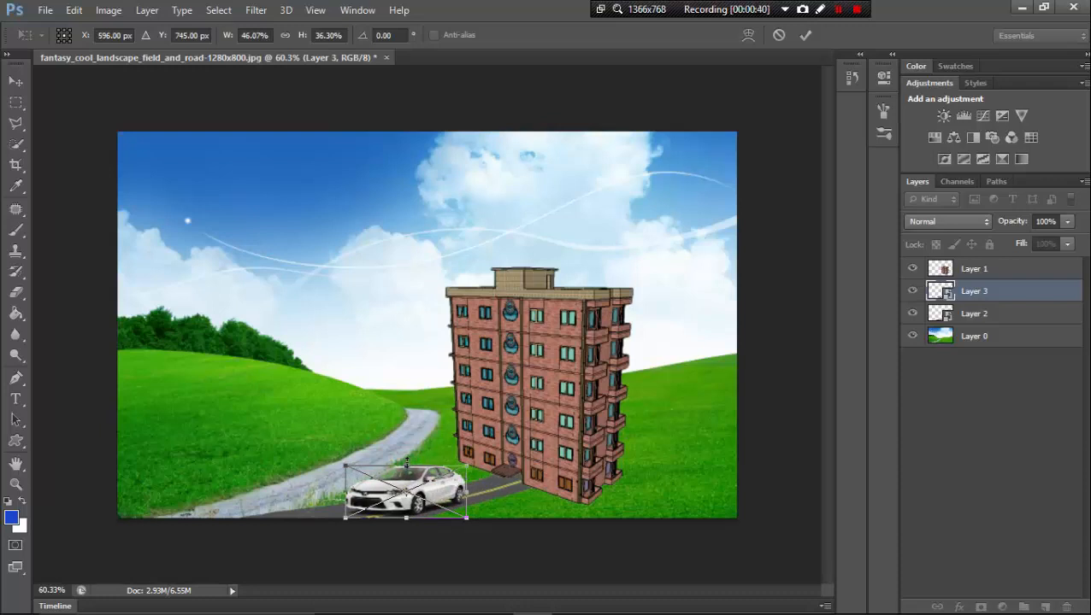
{"action": "left_click_drag", "start_coordinate": [407, 465], "coordinate": [407, 457]}
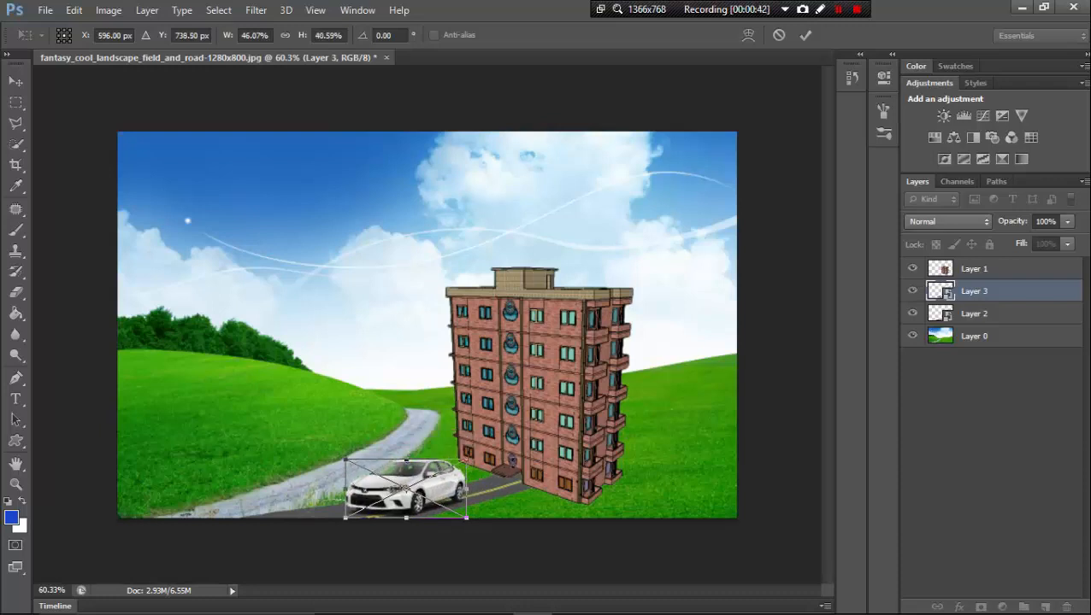
{"action": "key", "text": "Return"}
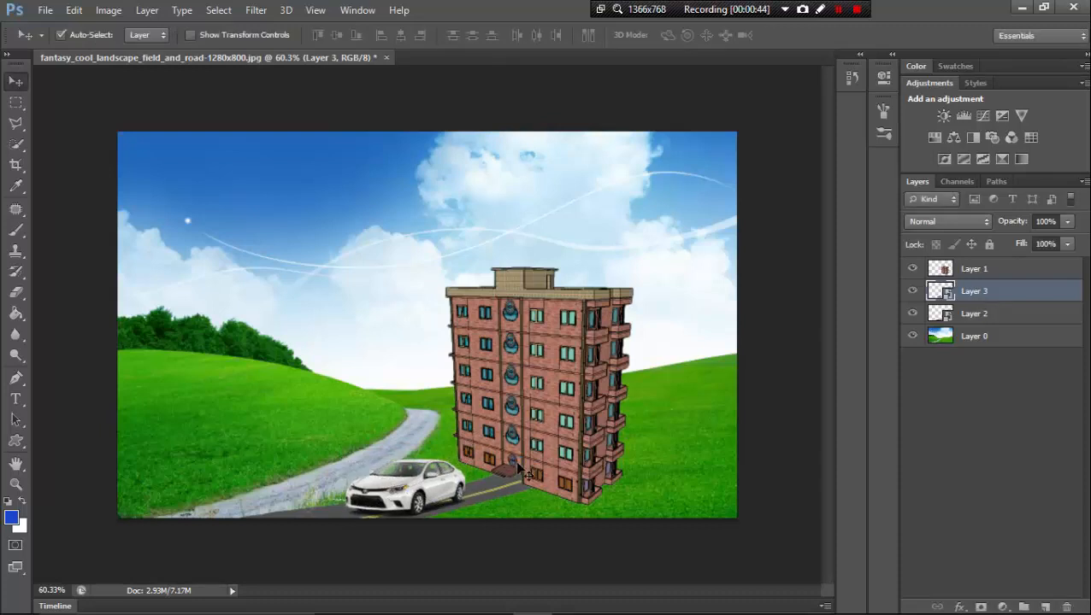